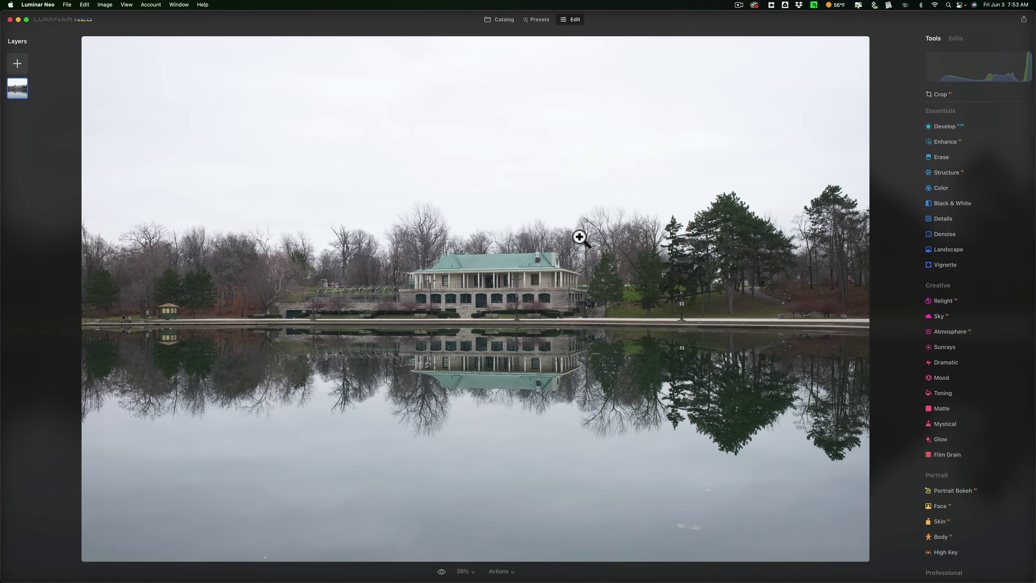
- In Develop Light, set Highlights to -59 and raise Shadows to 51
click(936, 126)
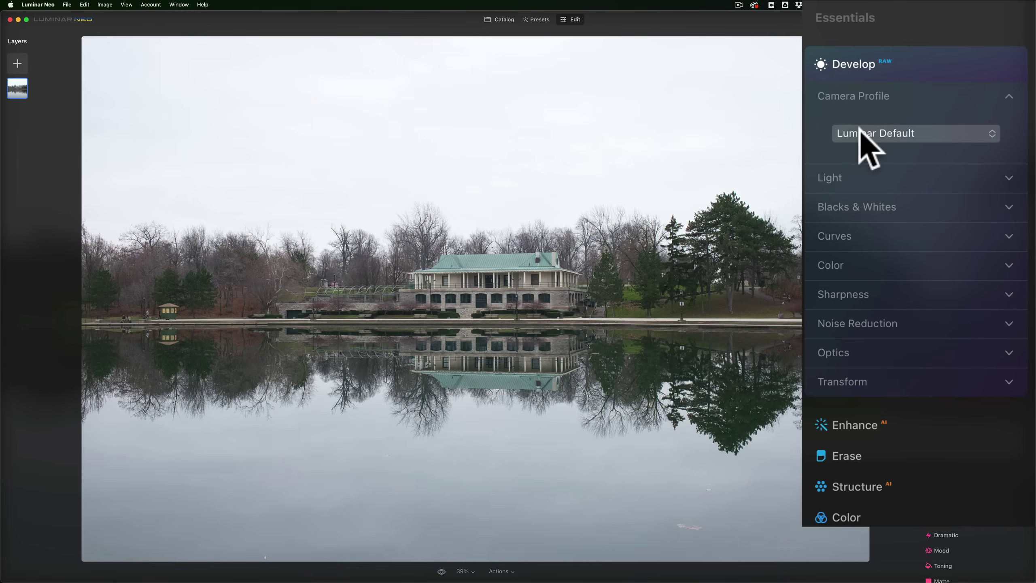
click(903, 179)
scroll(903, 180, down, 10)
scroll(903, 179, up, 8)
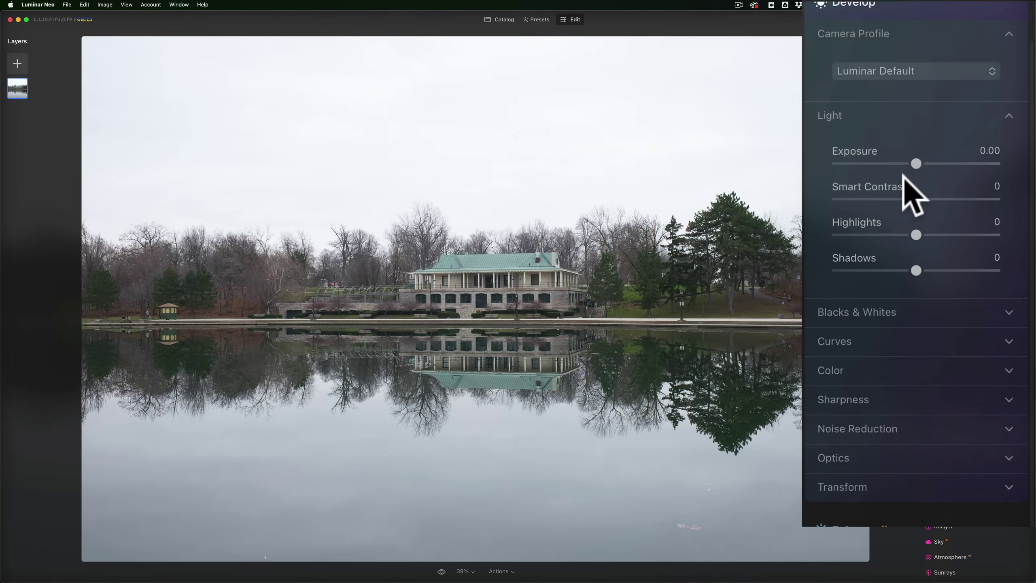
scroll(902, 179, up, 2)
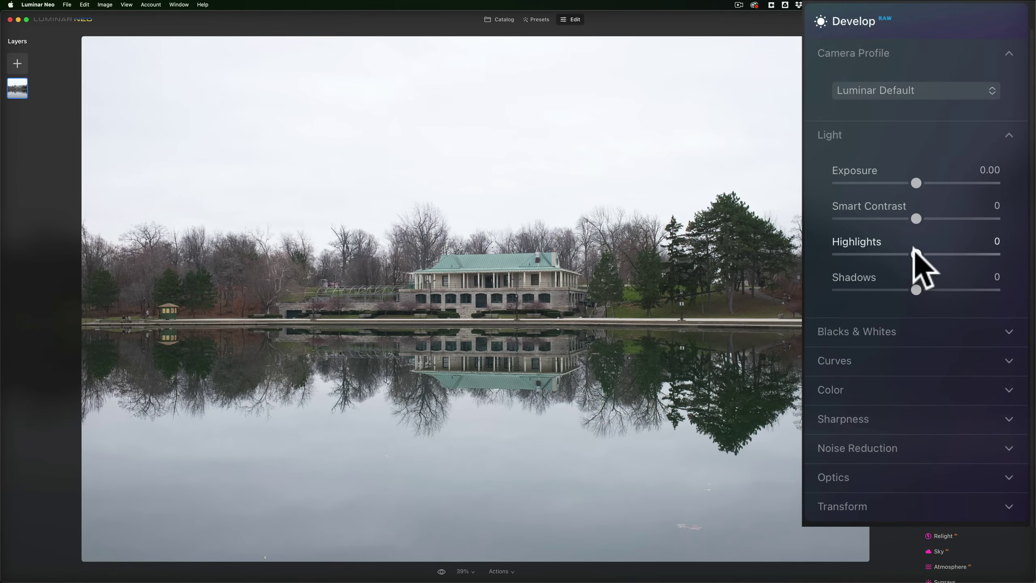
drag(912, 251, 867, 252)
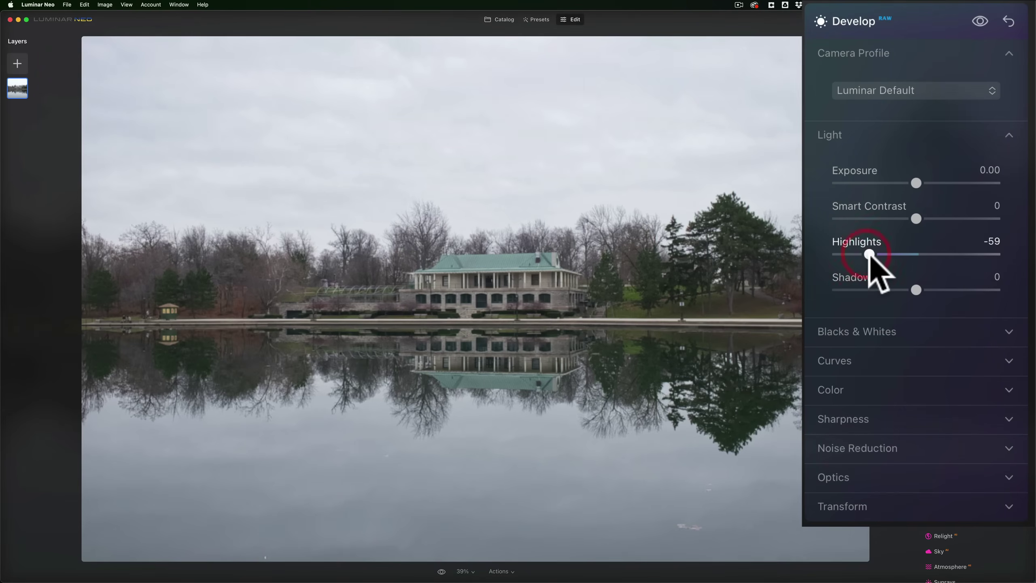
click(871, 254)
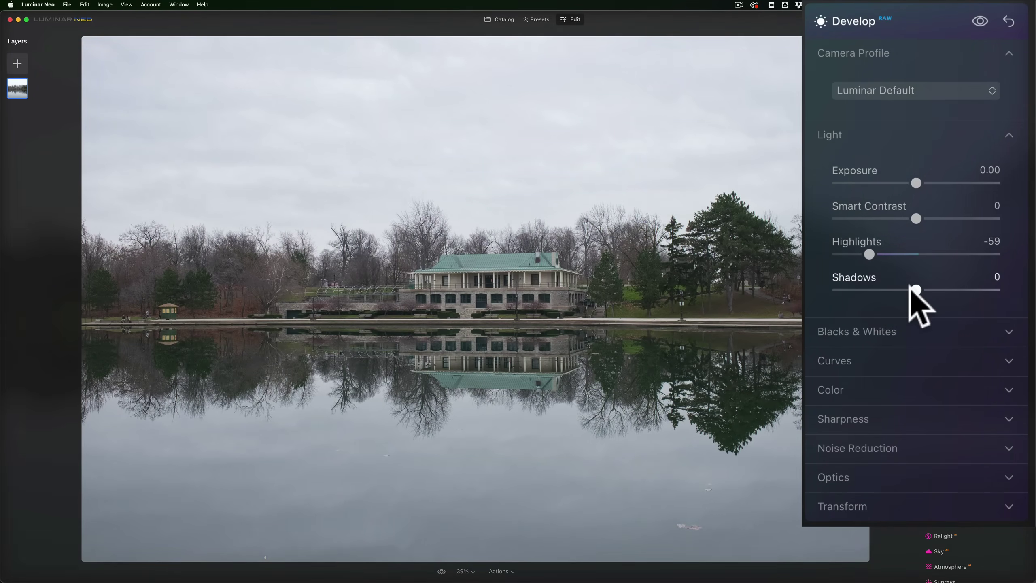
drag(912, 286, 951, 288)
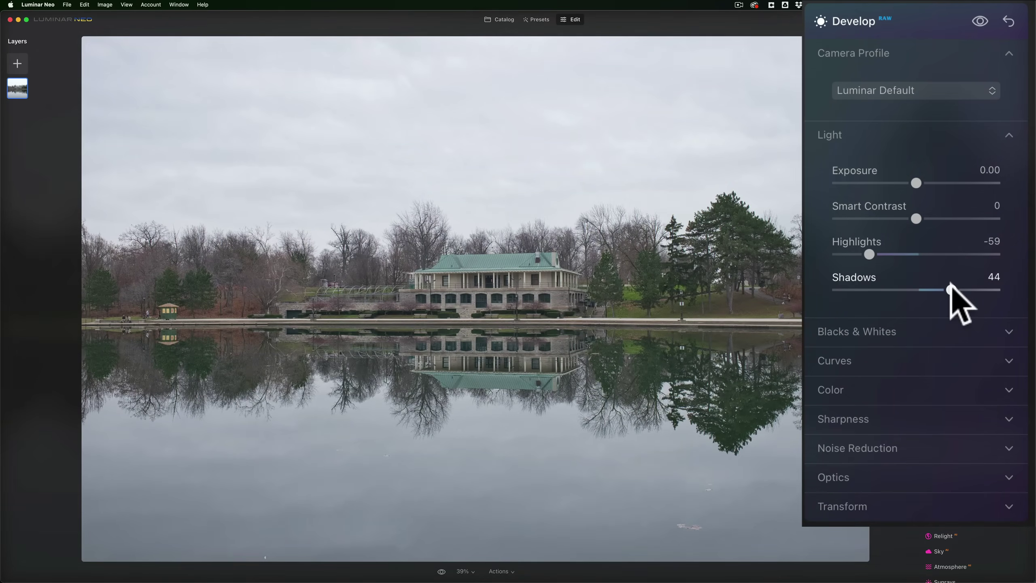
drag(950, 288, 956, 288)
- With clipping warnings on (J), set Whites to 87 and Blacks to -44
click(905, 138)
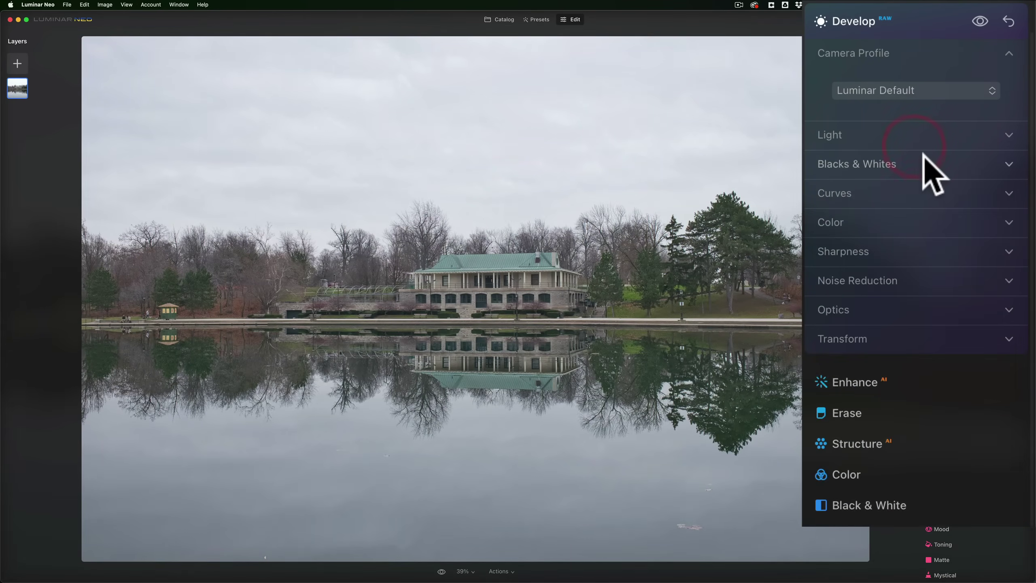
click(923, 157)
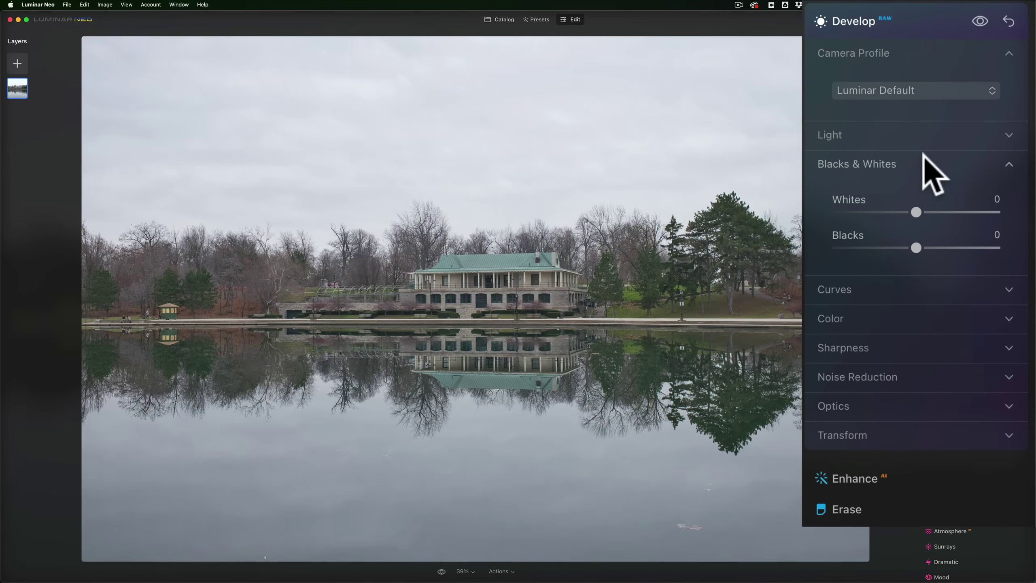
key(j)
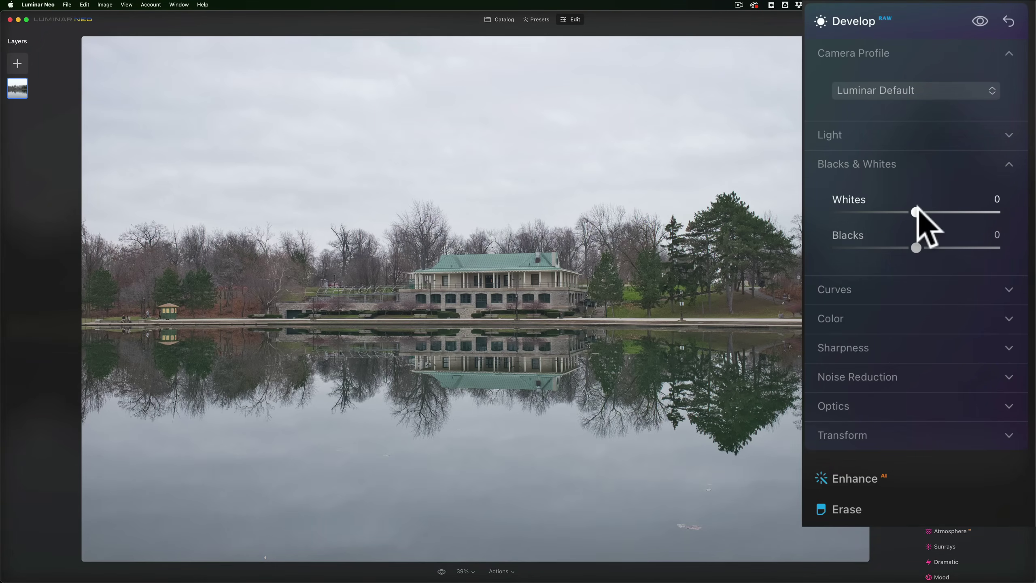
drag(917, 210, 985, 213)
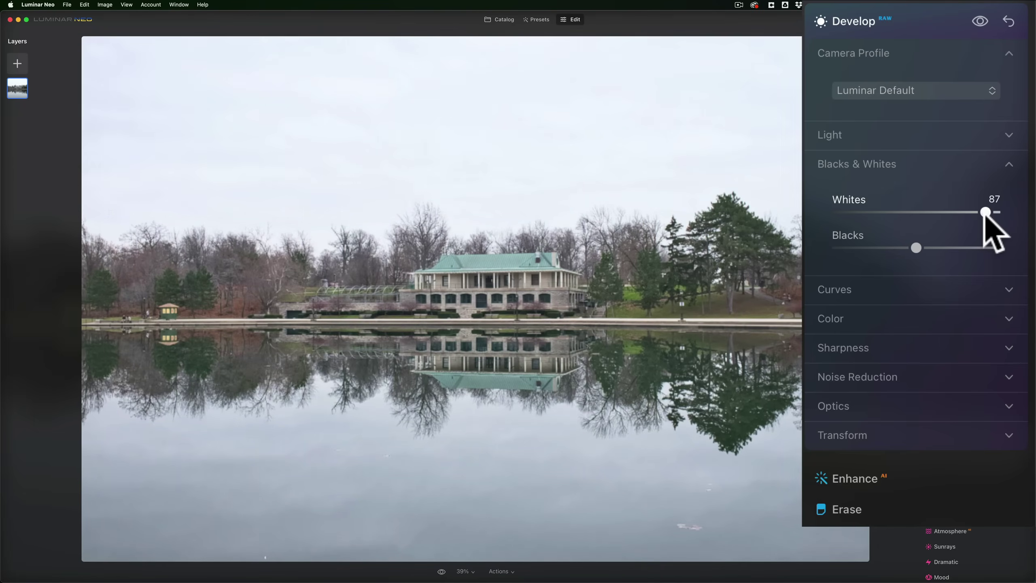
click(926, 245)
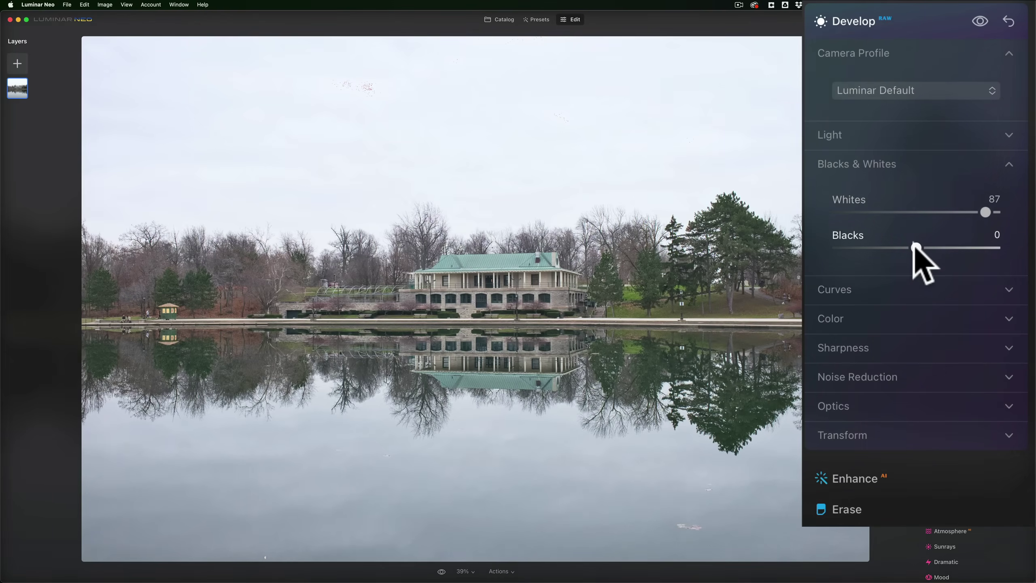
drag(914, 245, 822, 246)
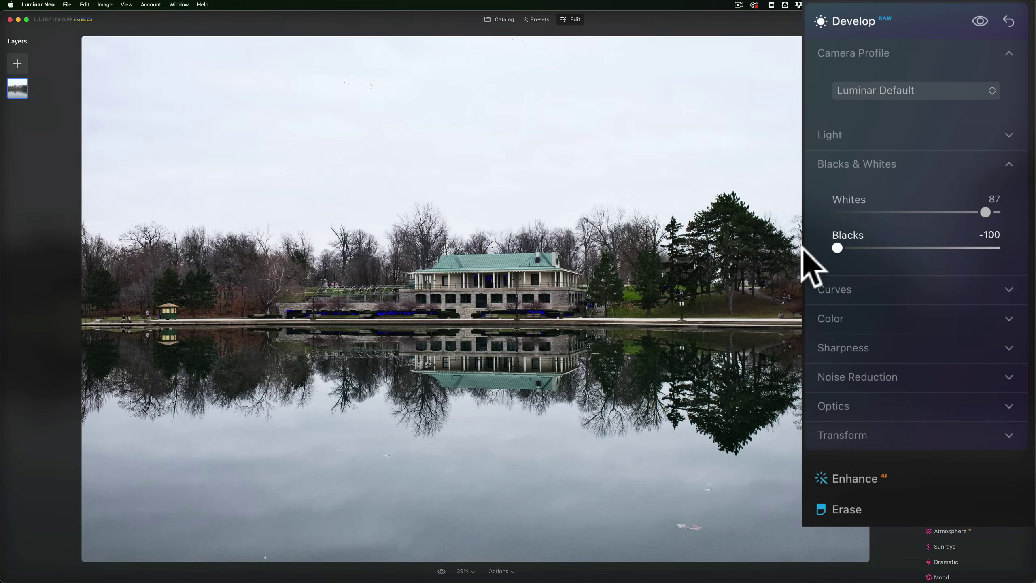
drag(837, 248, 877, 251)
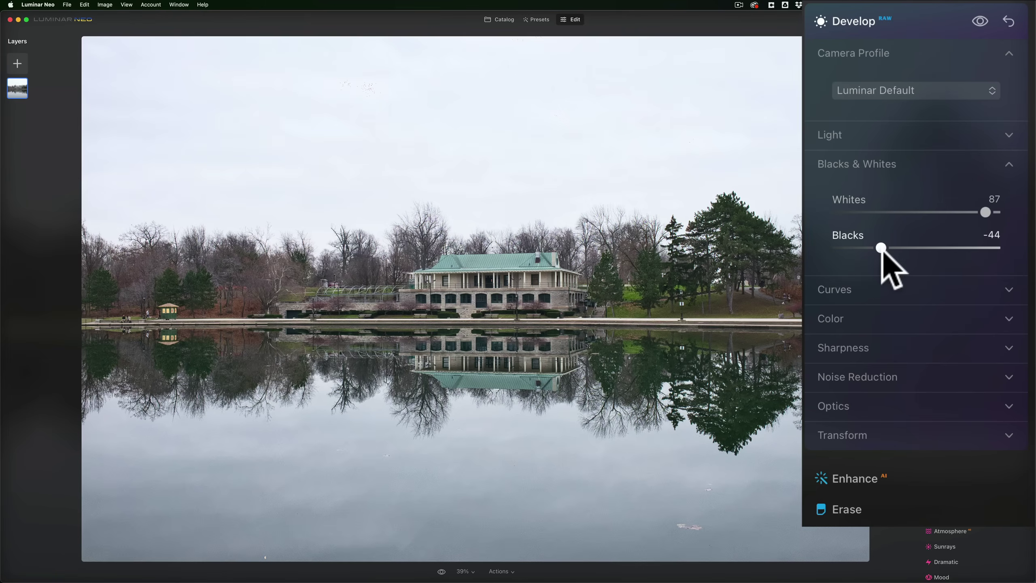
click(902, 164)
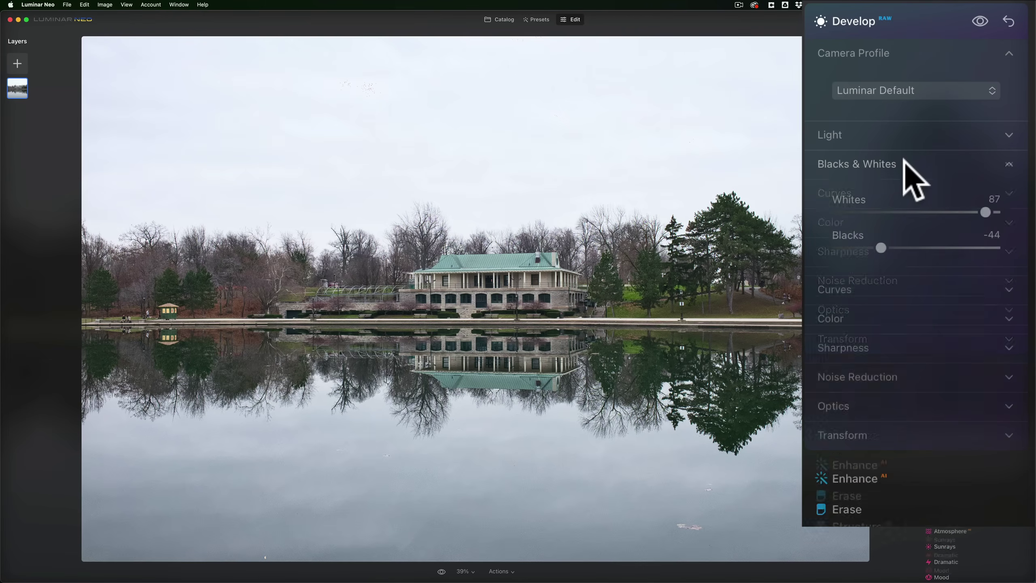
- Raise Color Saturation to 25
click(910, 220)
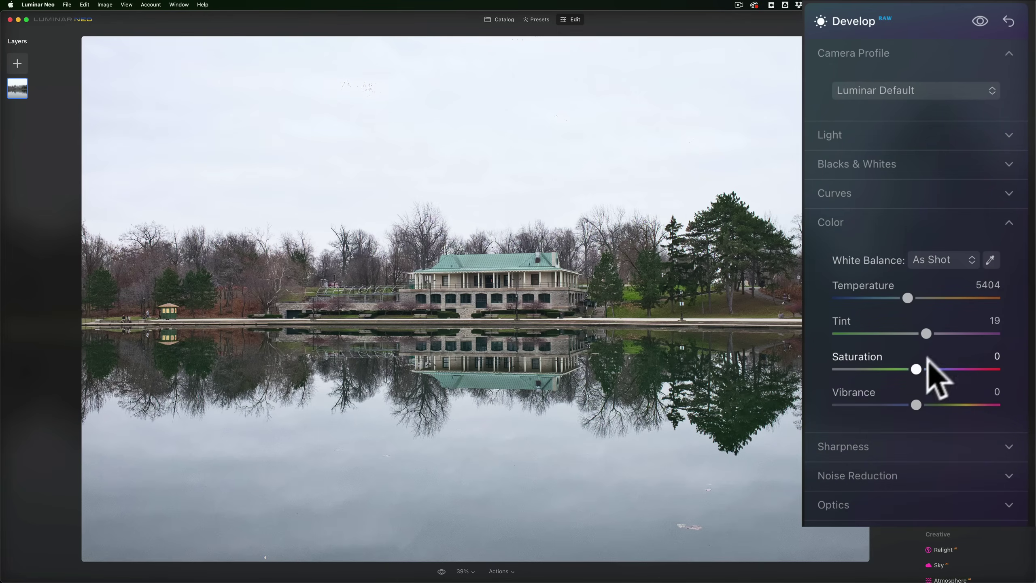
drag(916, 369, 937, 369)
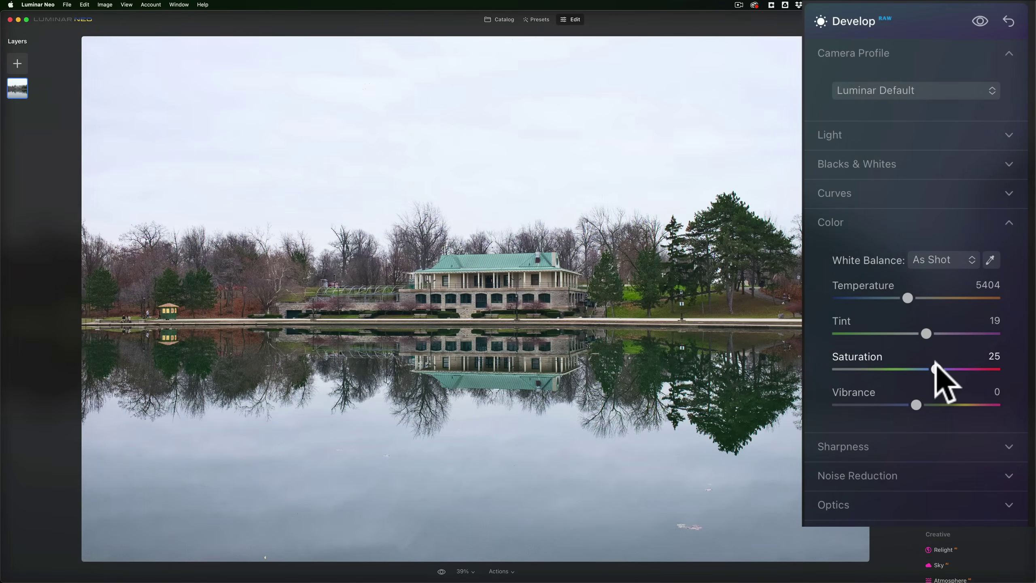
click(893, 225)
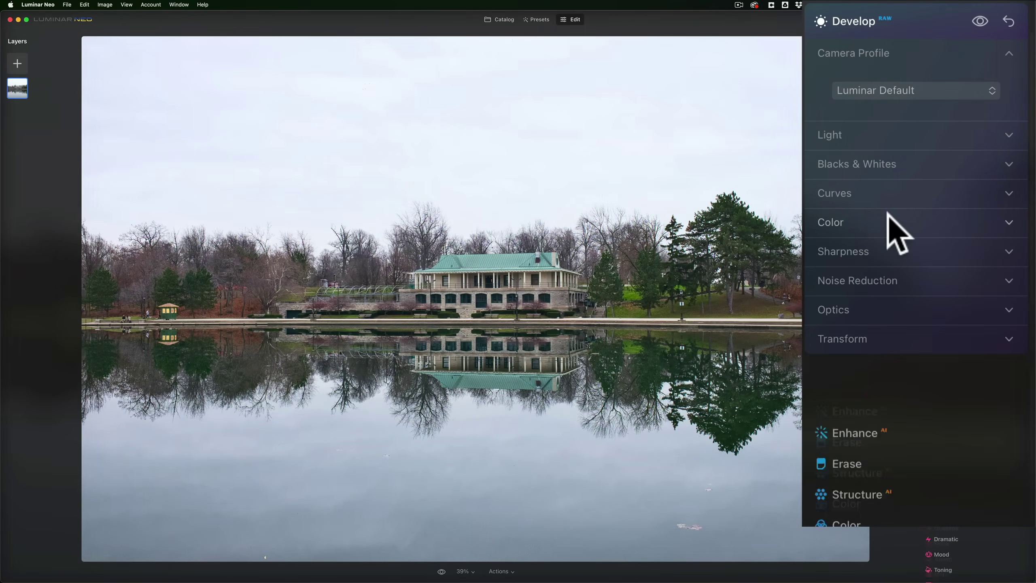
- Set Sharpness Sharpen to 36 and compare the edit against the original
click(916, 253)
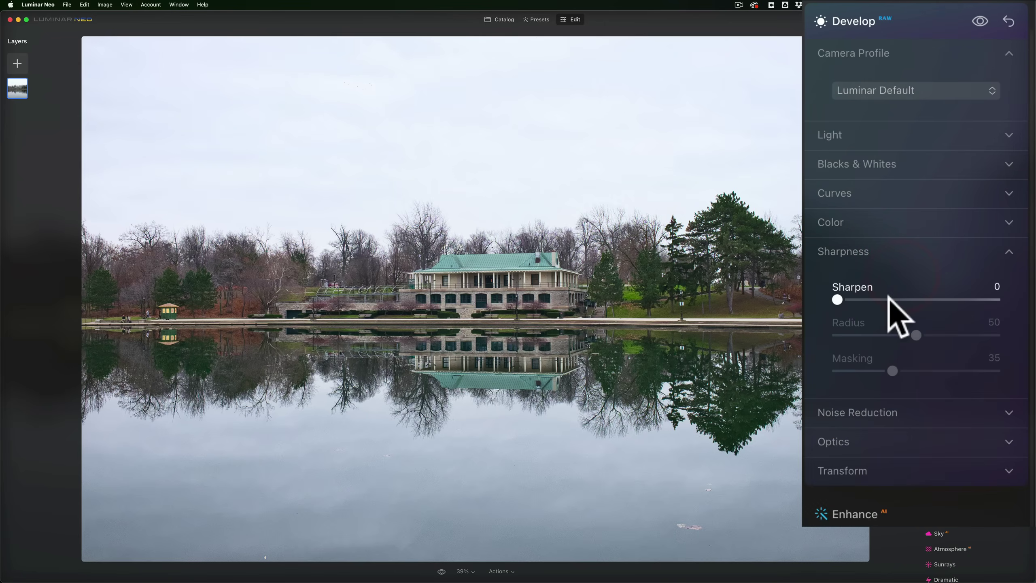
drag(837, 300, 901, 300)
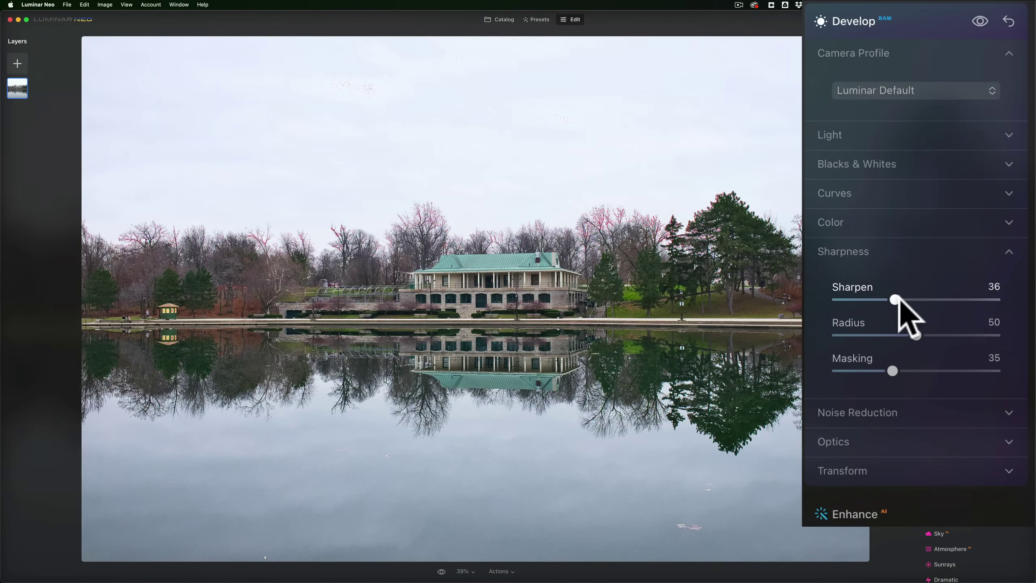
click(891, 245)
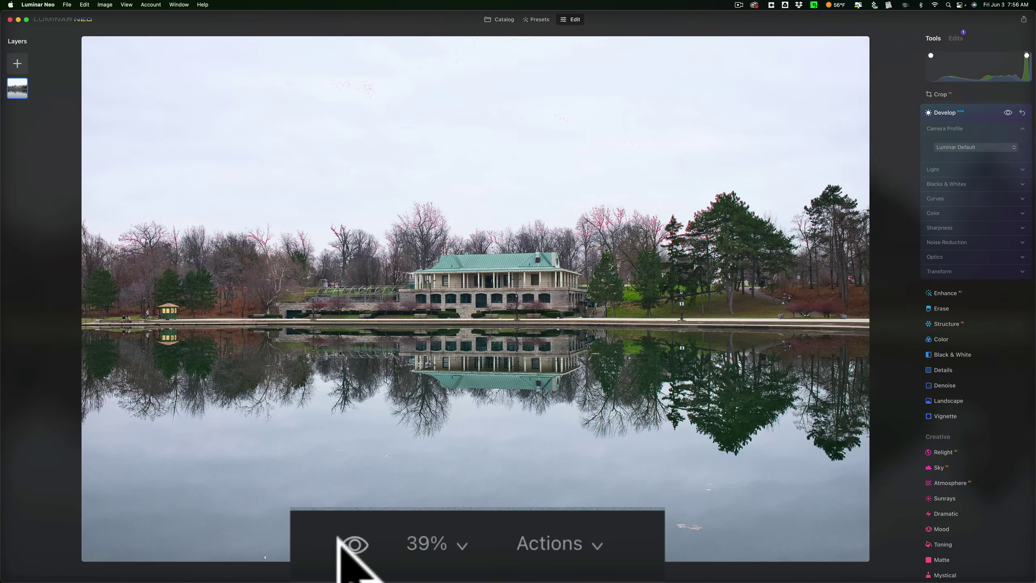
click(441, 571)
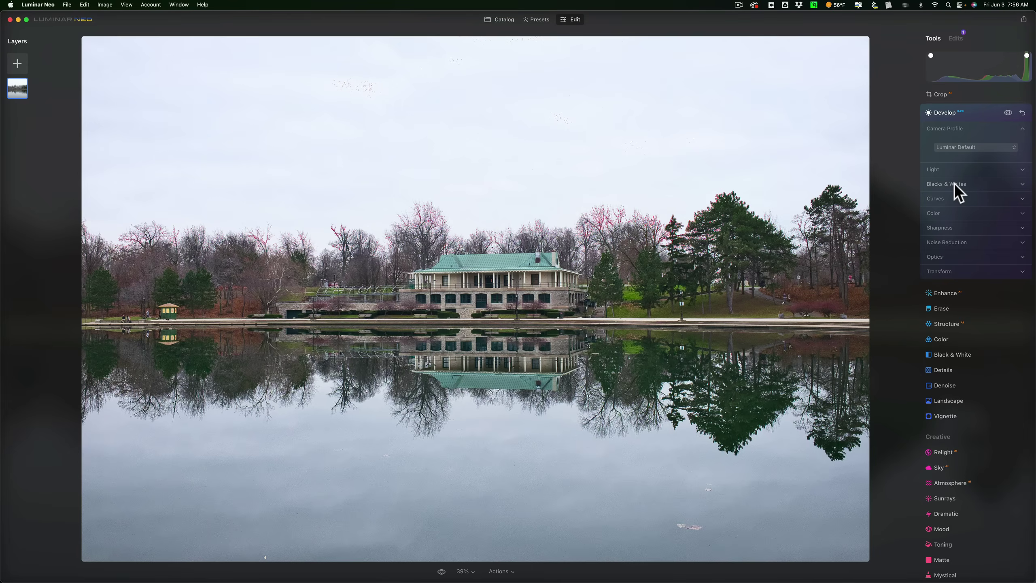
- Open Sky AI's sky selection and expand the All Skies category dropdown
click(973, 113)
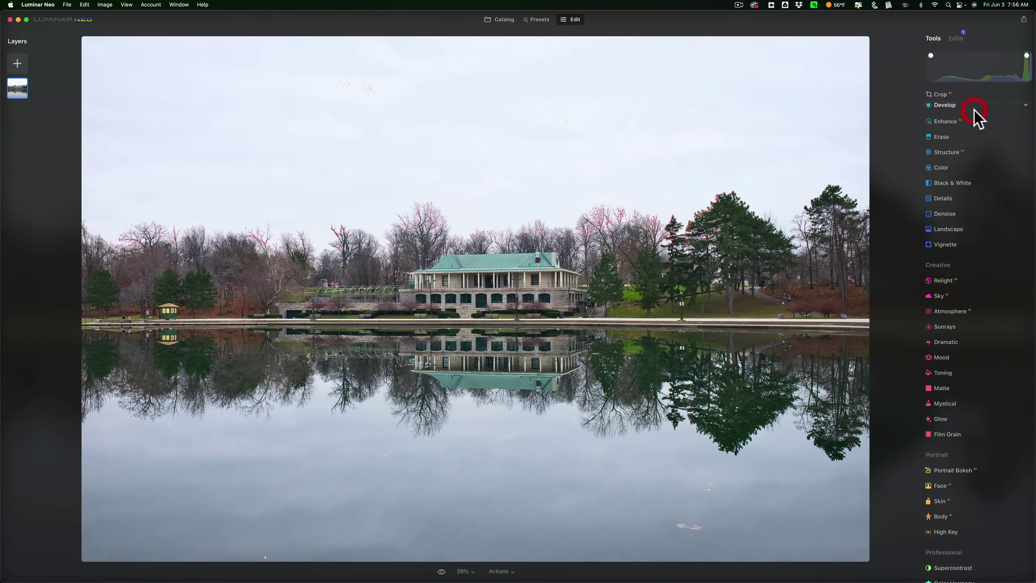
click(966, 294)
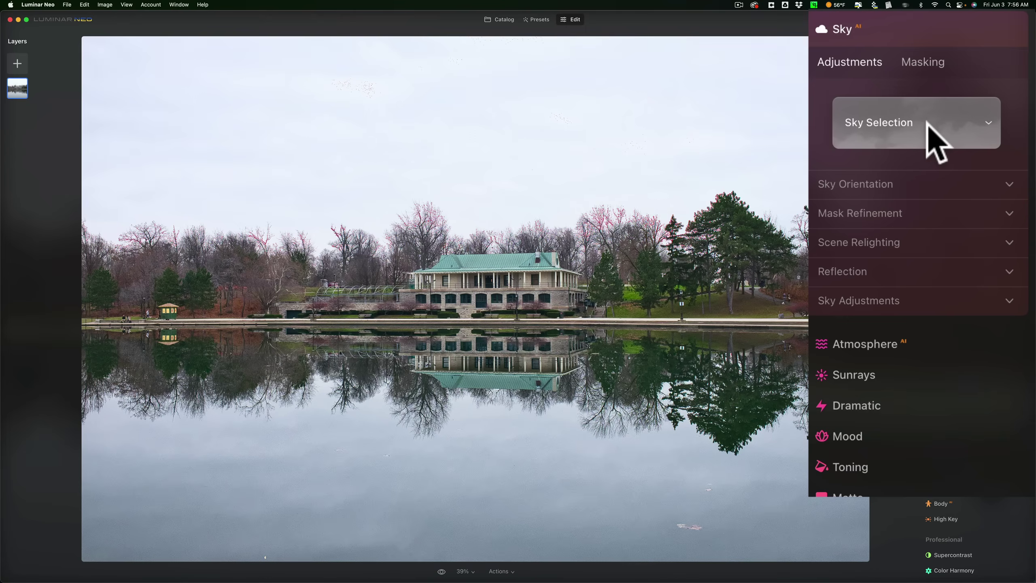
click(926, 122)
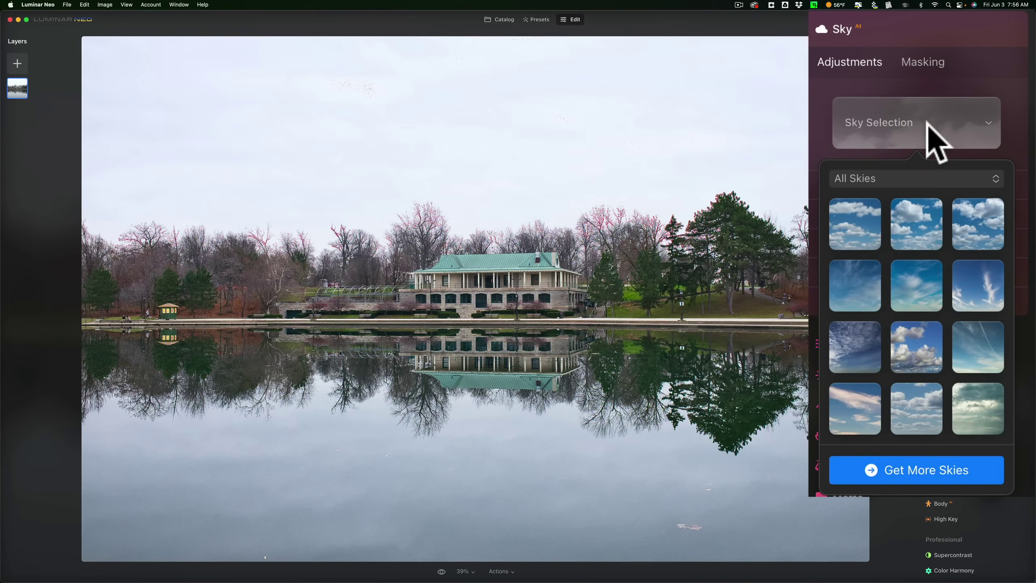
click(938, 178)
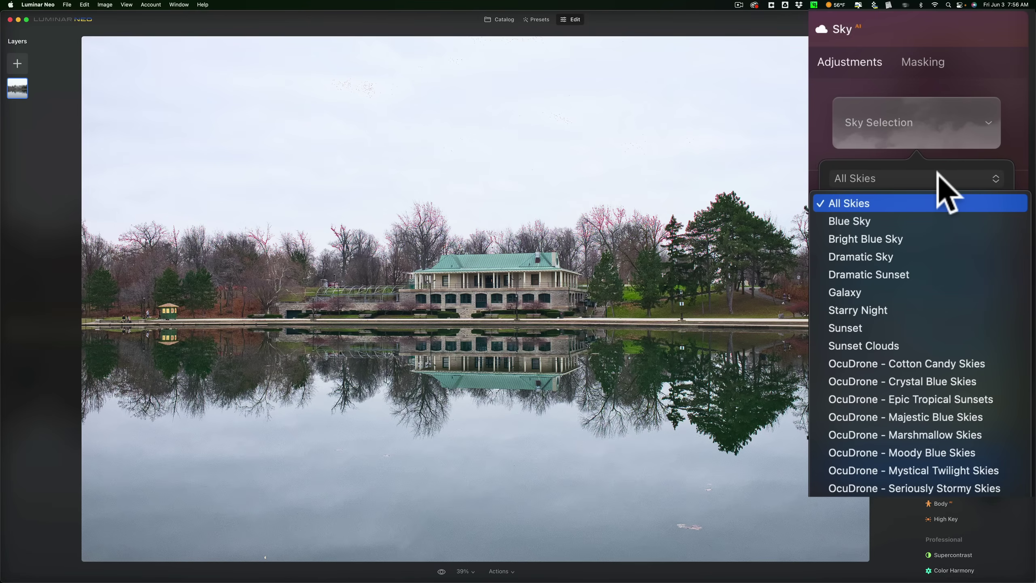
- Open the Cotton Candy Skies collection and preview skies 03, 02, 05, 08, 11 and 12
click(936, 362)
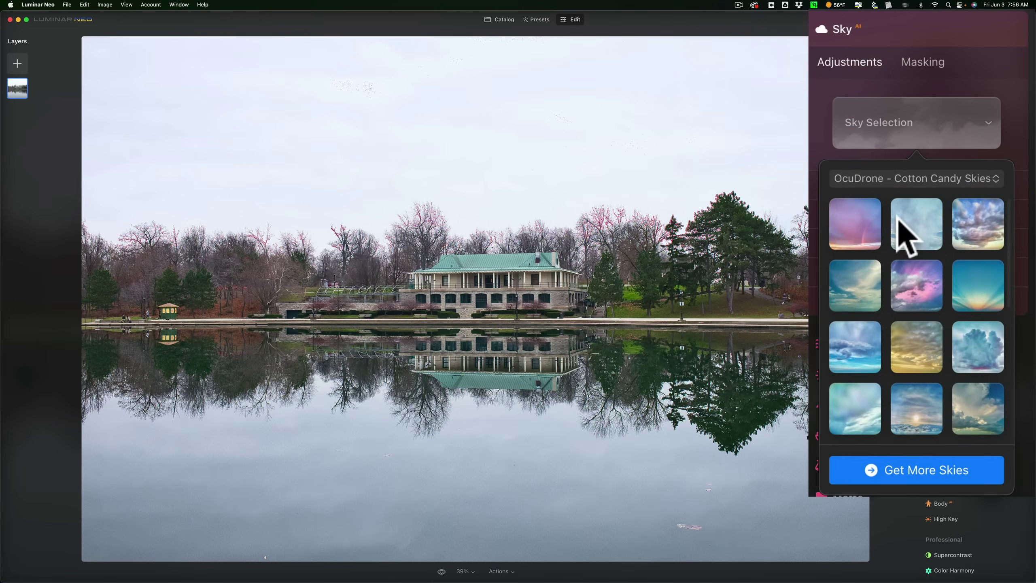
click(968, 216)
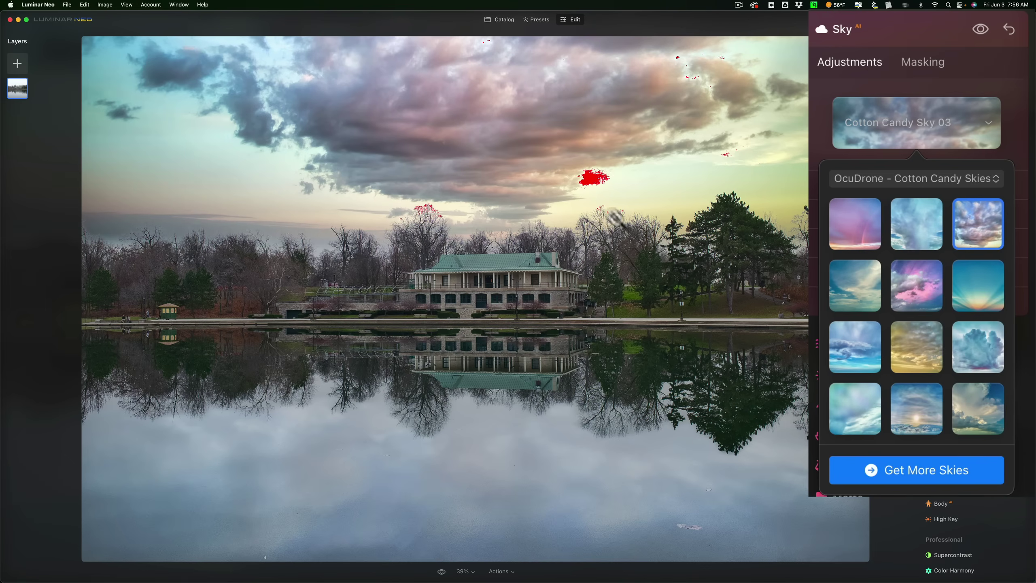
click(930, 241)
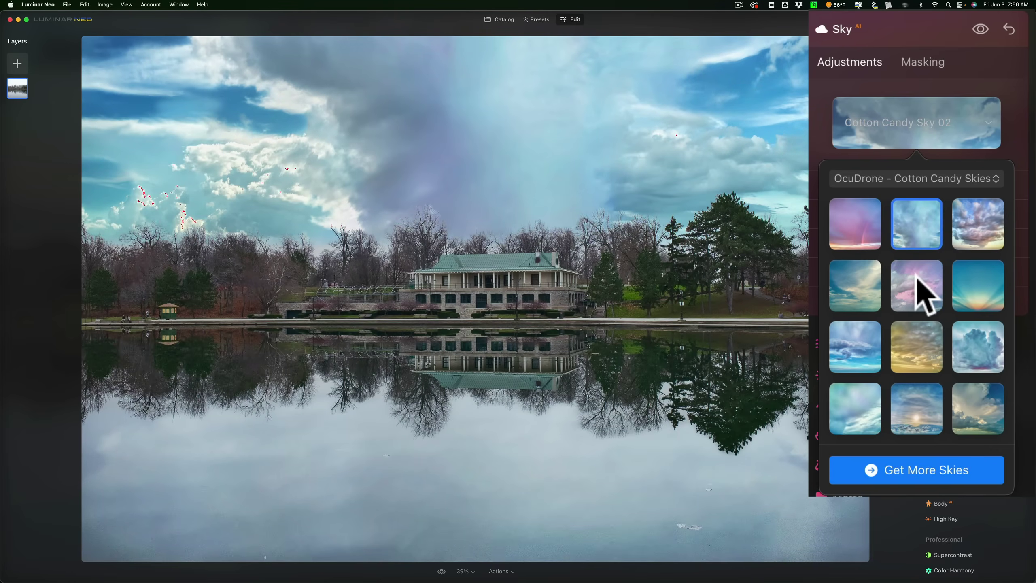
click(903, 286)
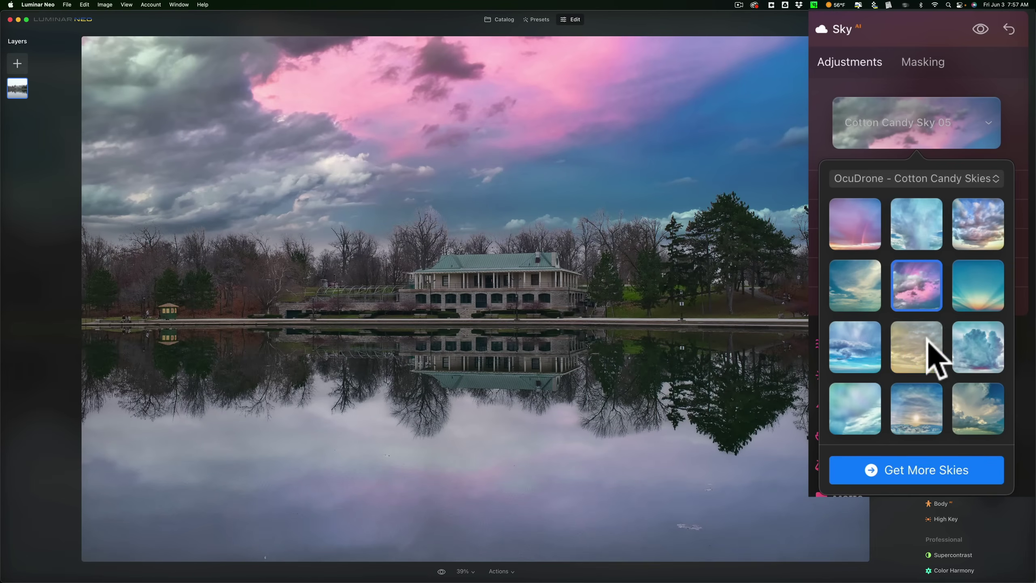
click(926, 343)
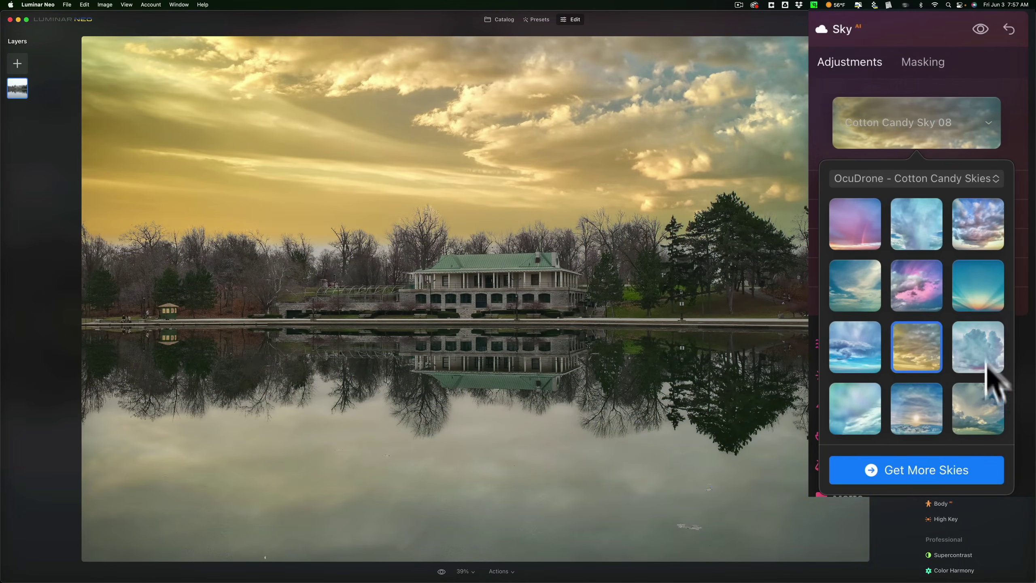
scroll(920, 377, down, 1)
click(932, 379)
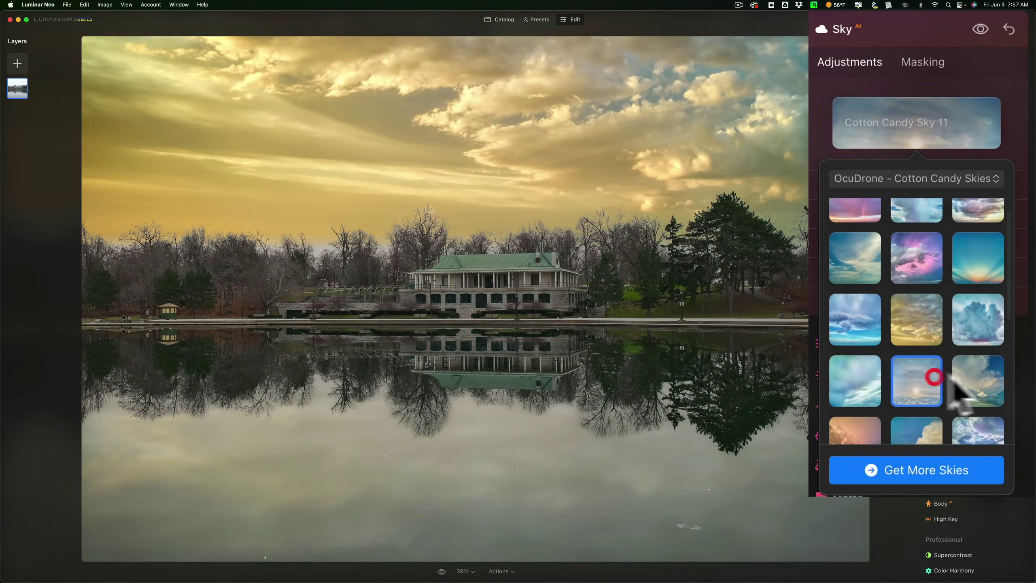
click(980, 375)
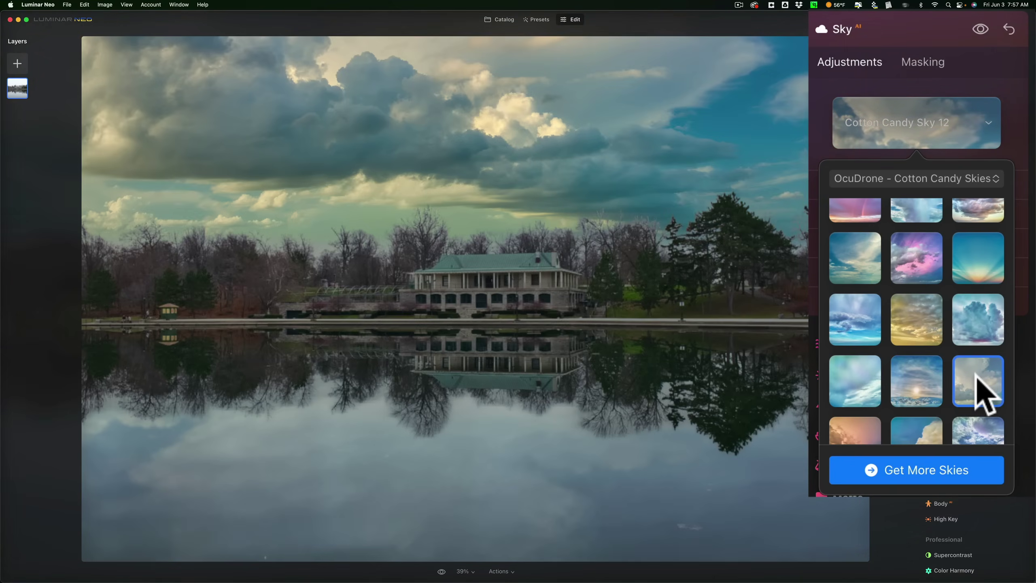
scroll(982, 392, down, 5)
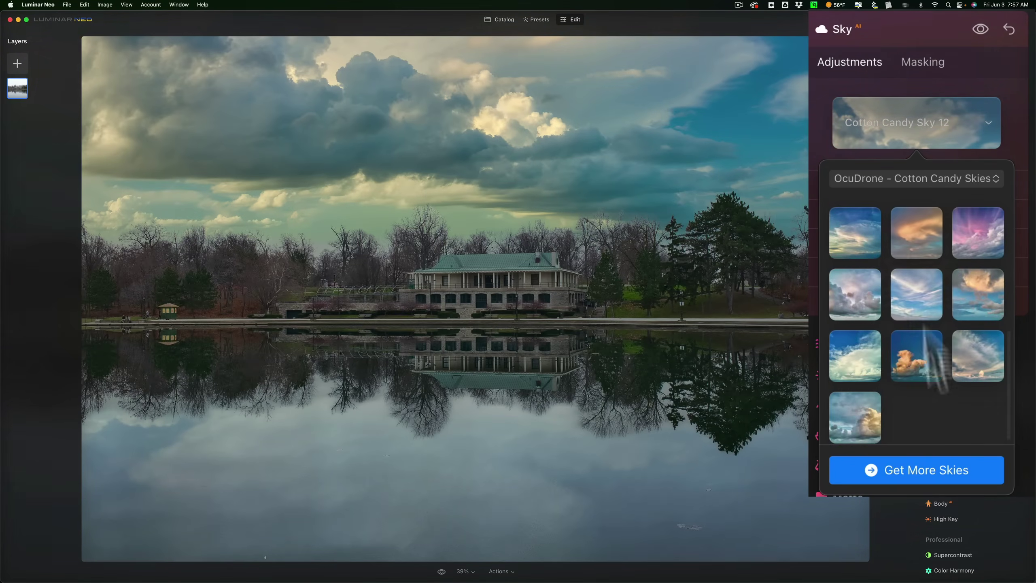
- Settle on Cotton Candy Sky 23 after briefly trying Sky 25
click(913, 371)
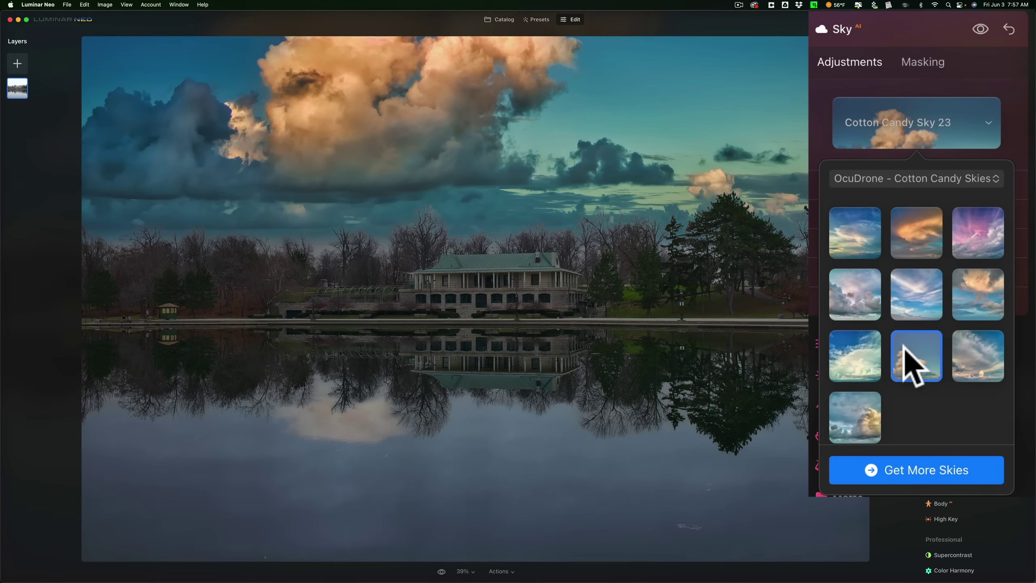
click(853, 413)
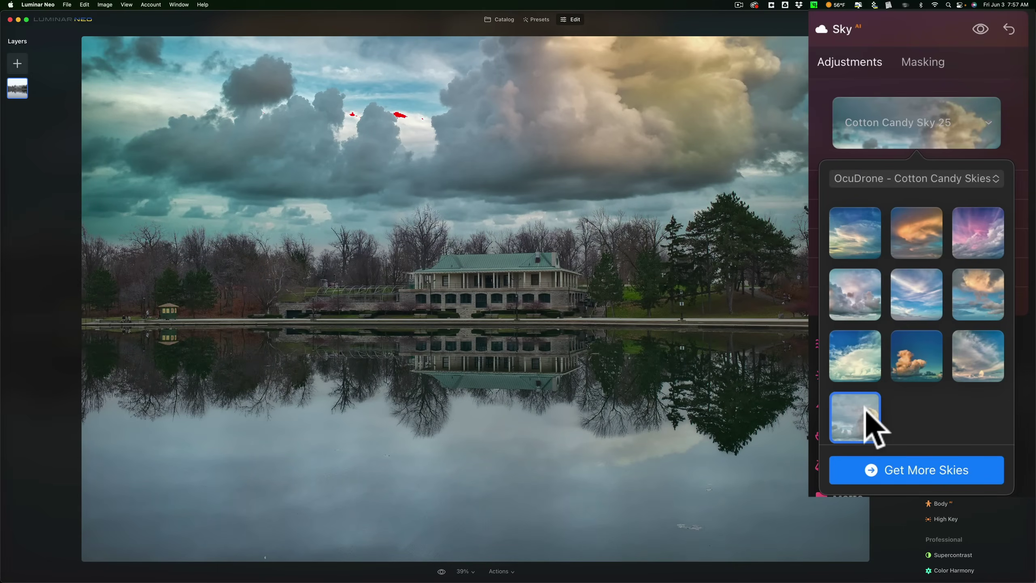
click(902, 372)
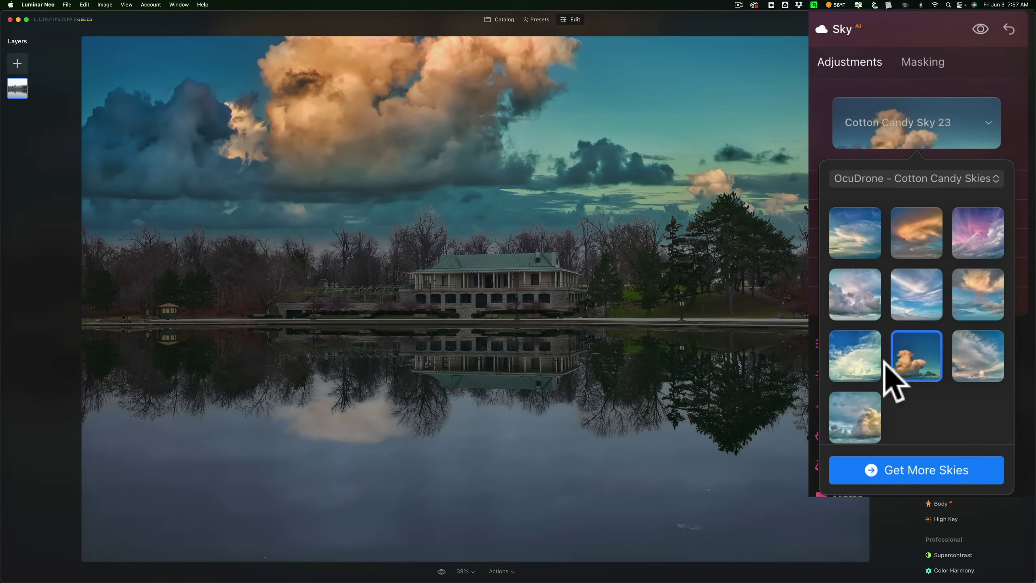
scroll(903, 367, up, 5)
scroll(913, 372, up, 3)
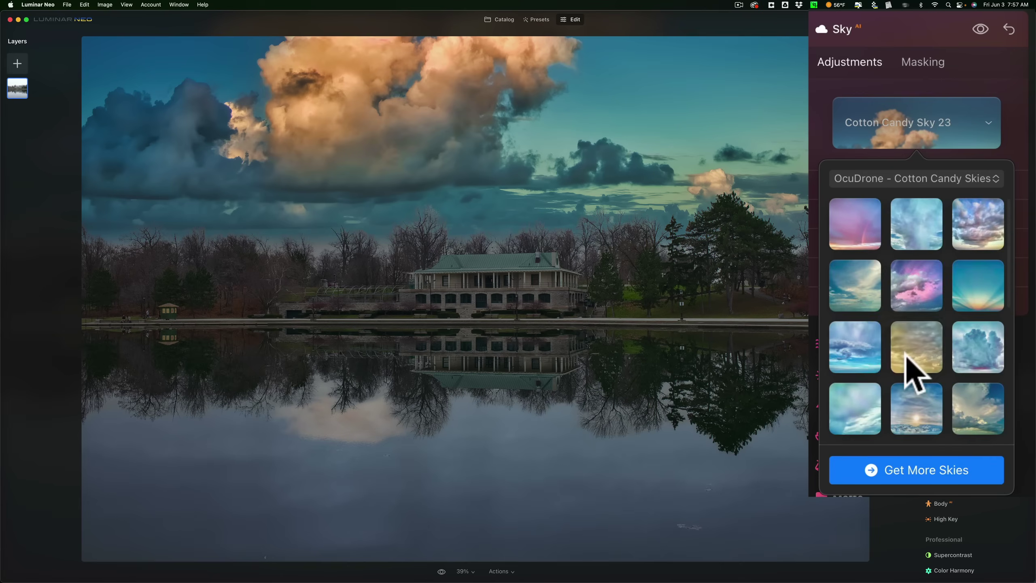
click(900, 176)
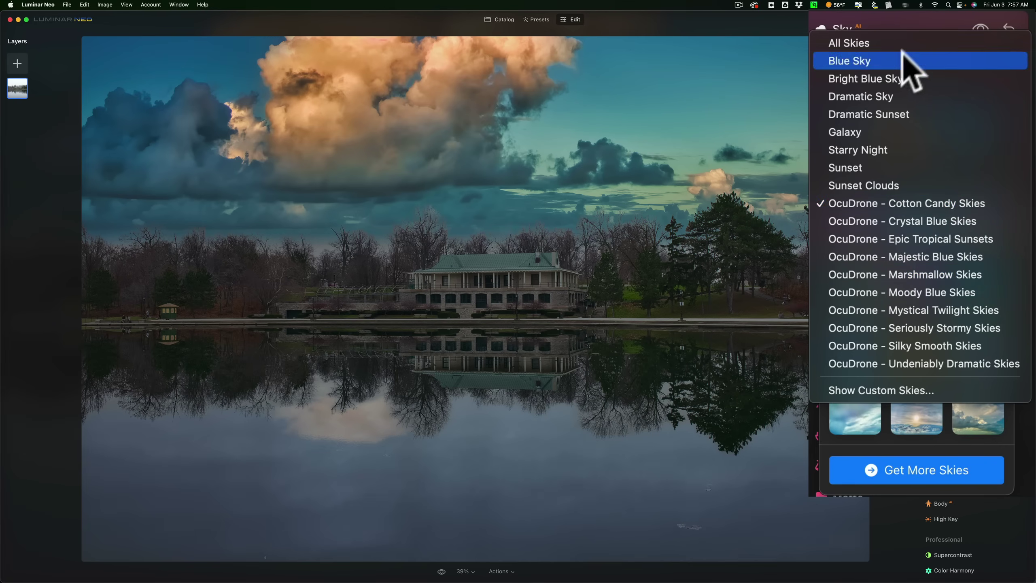
click(898, 19)
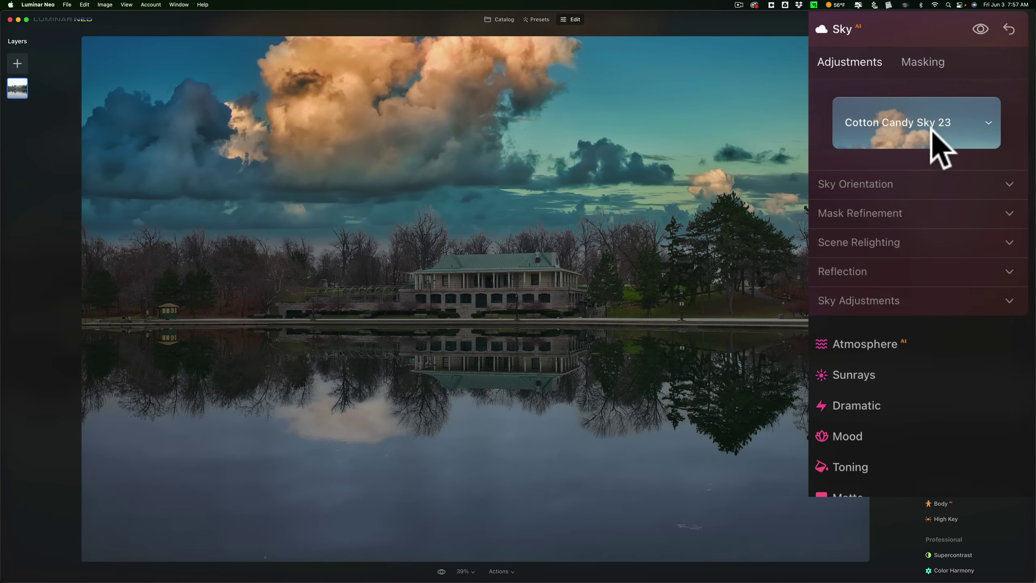
click(920, 184)
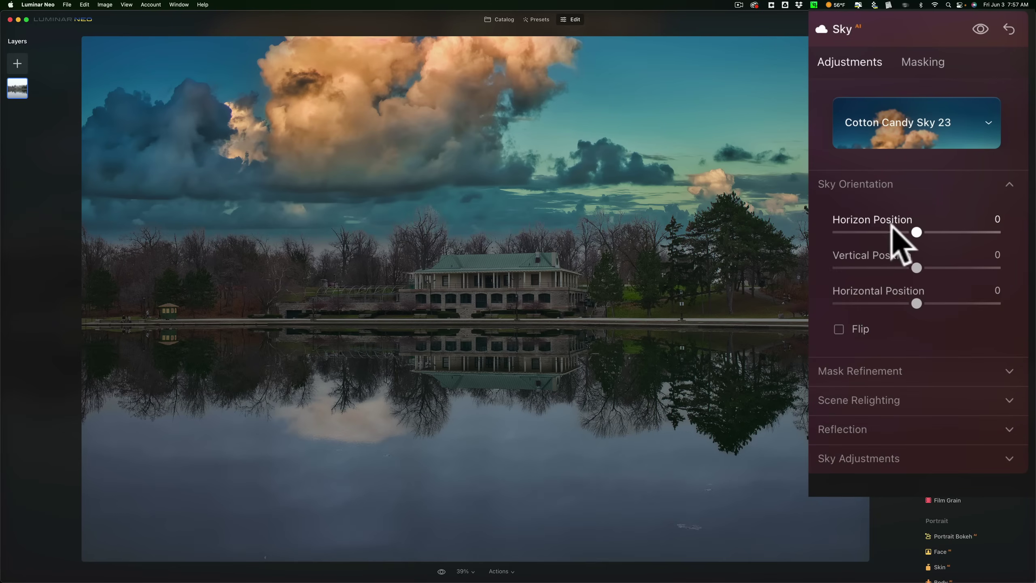
mouse_move(915, 230)
mouse_down()
mouse_move(925, 231)
mouse_move(912, 231)
mouse_up()
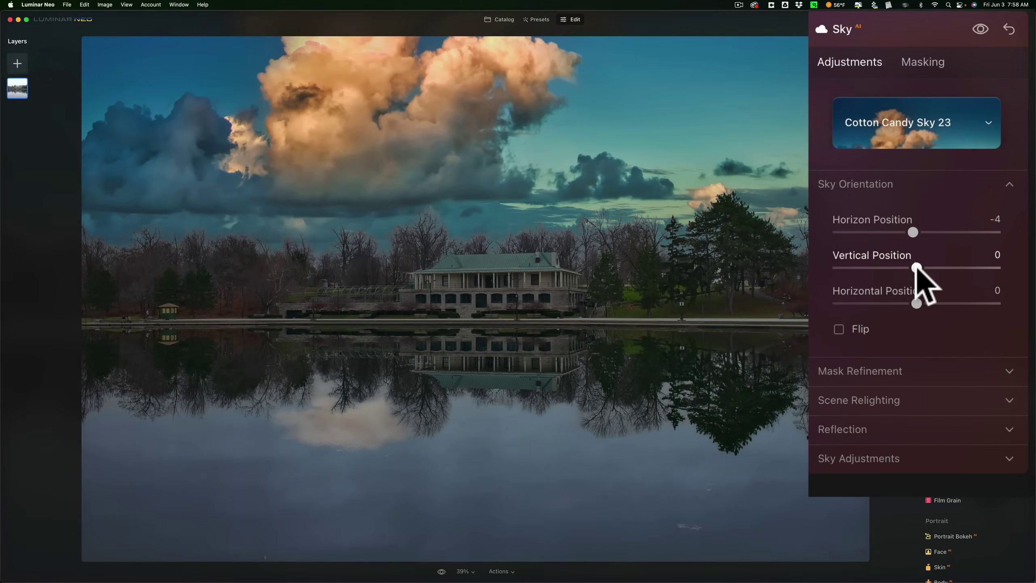
drag(916, 266, 925, 267)
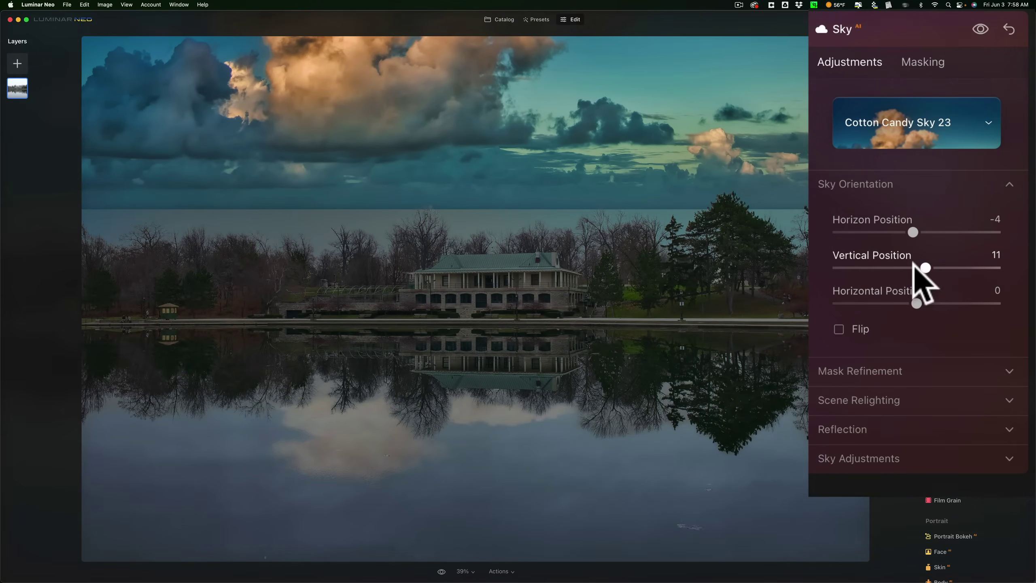
double_click(923, 266)
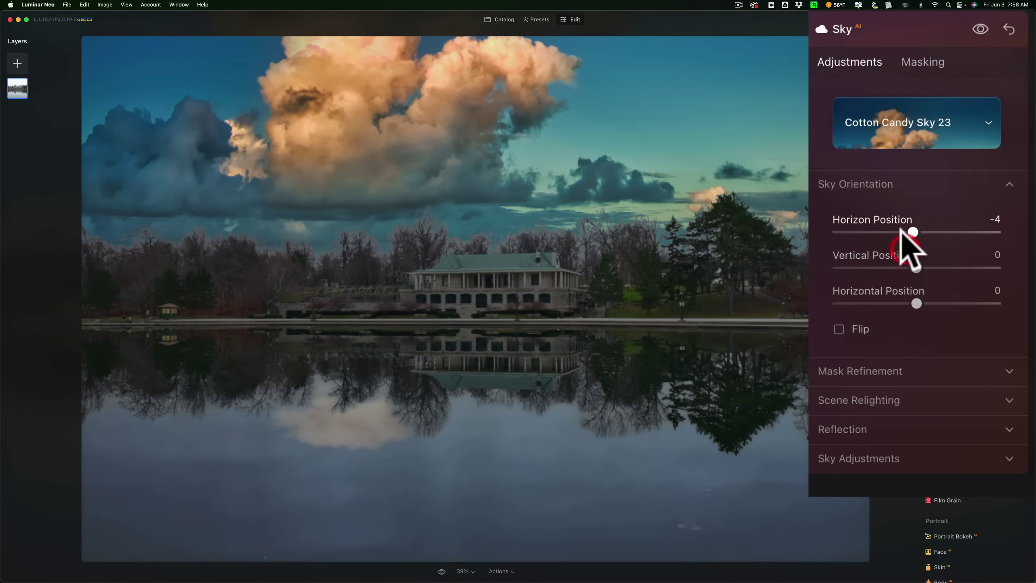
mouse_move(909, 231)
mouse_down()
mouse_move(929, 225)
mouse_move(910, 227)
mouse_up()
drag(915, 268, 913, 244)
double_click(913, 232)
double_click(915, 270)
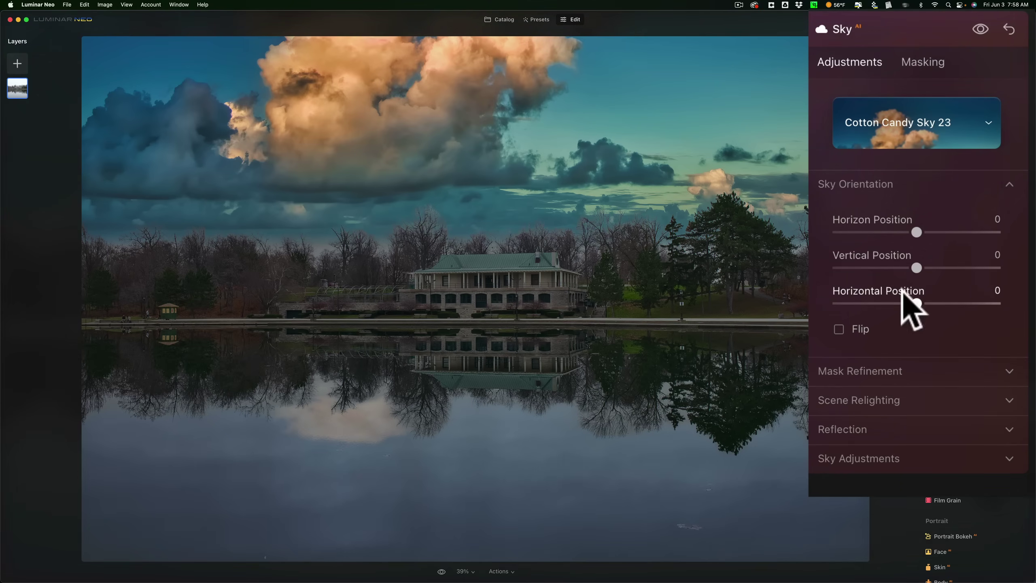
mouse_move(914, 302)
mouse_down()
mouse_move(942, 302)
mouse_move(819, 301)
mouse_move(914, 302)
mouse_up()
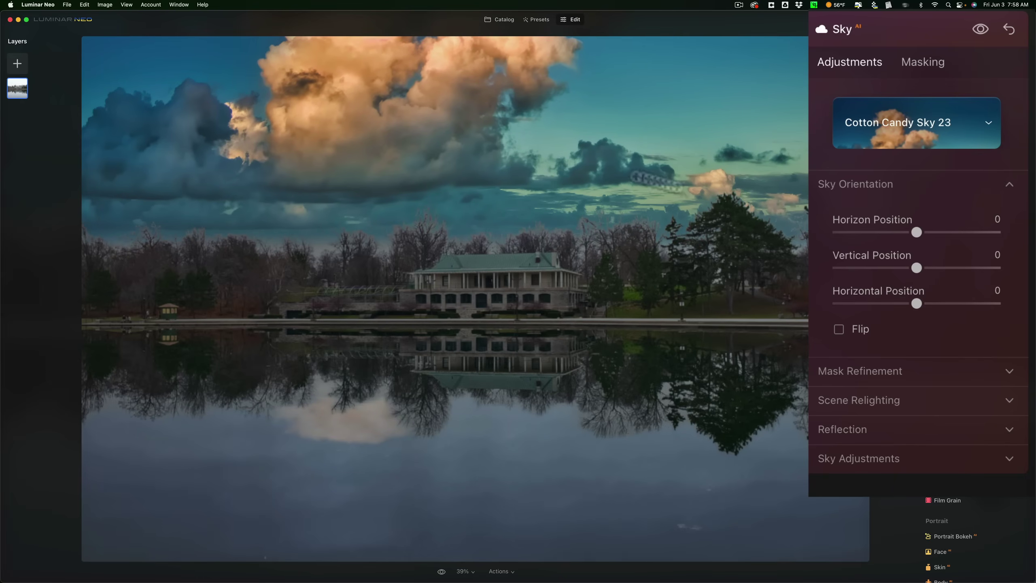
click(840, 328)
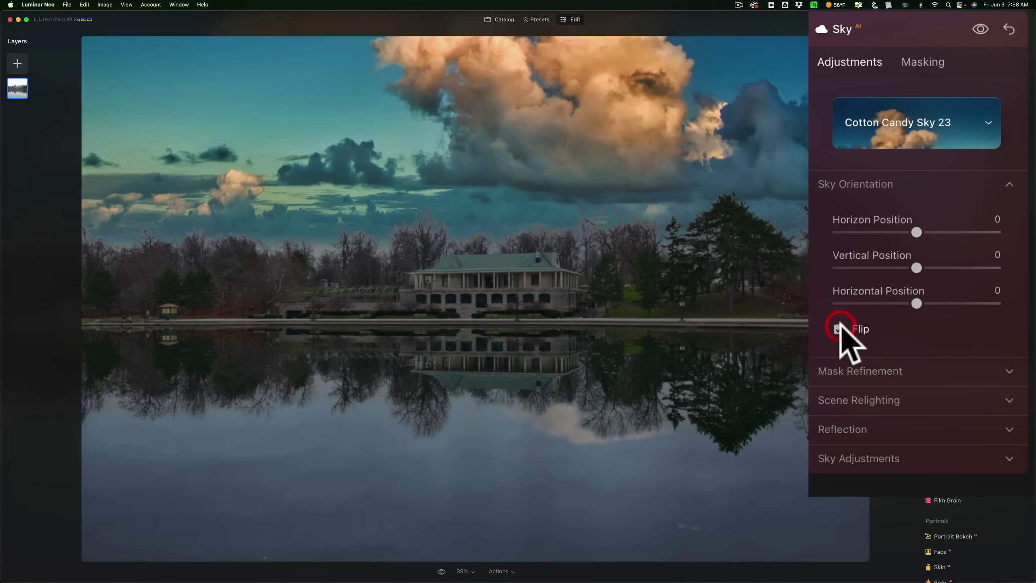
click(841, 328)
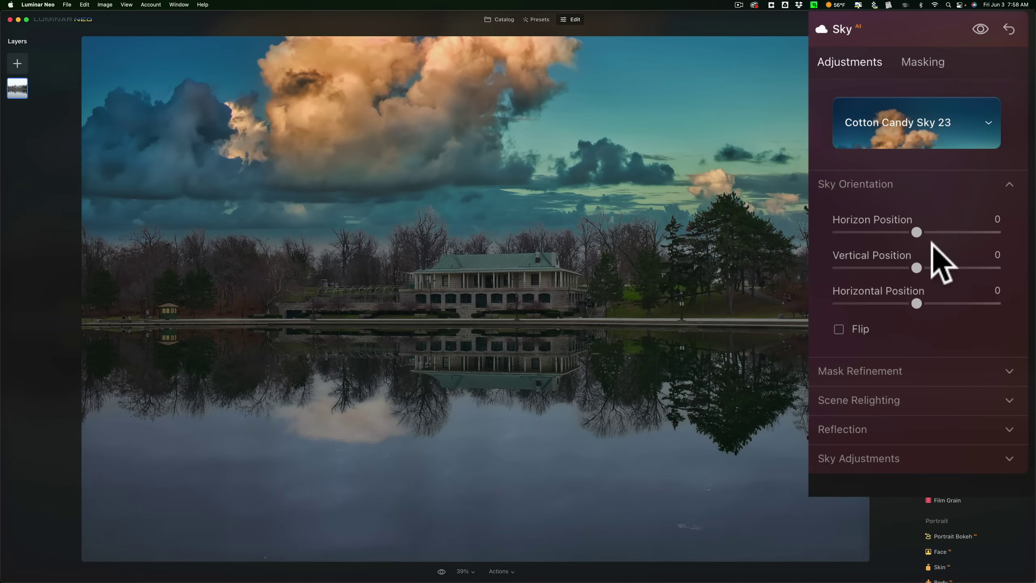
click(914, 181)
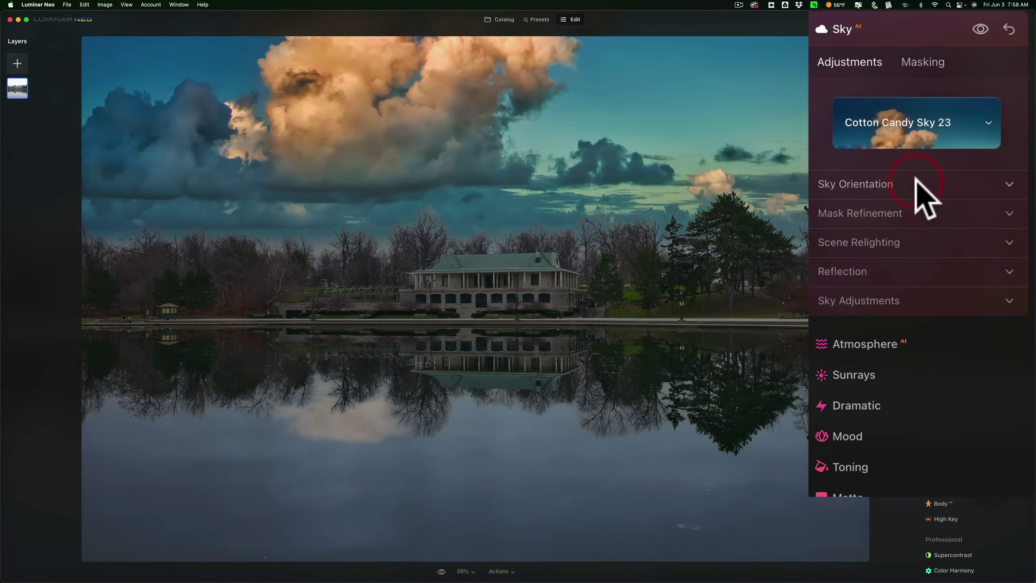
- Set sky Mask Refinement Fix Details to 93, Close Gaps to 35 and Global to 73
click(930, 210)
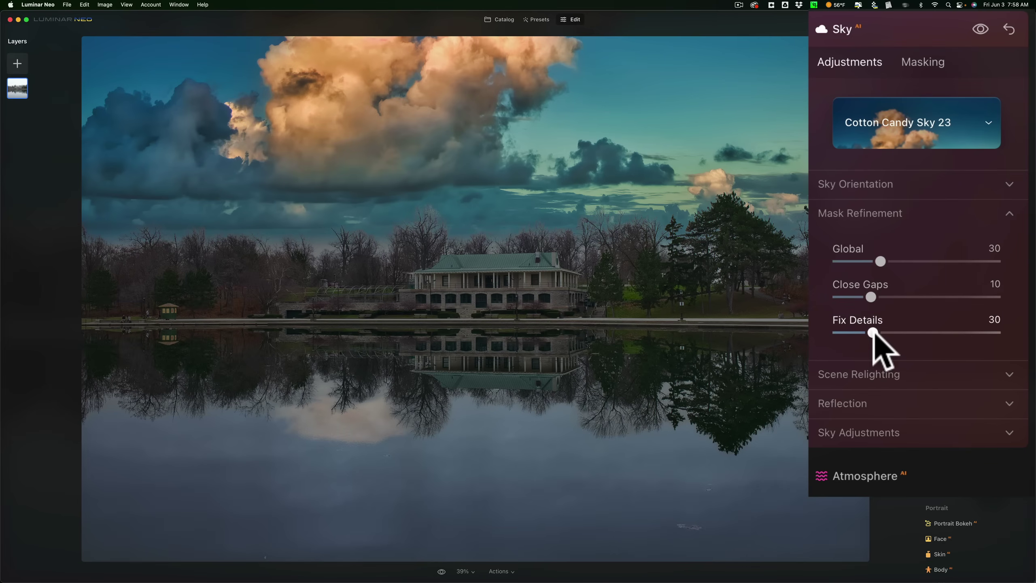
drag(872, 332, 948, 332)
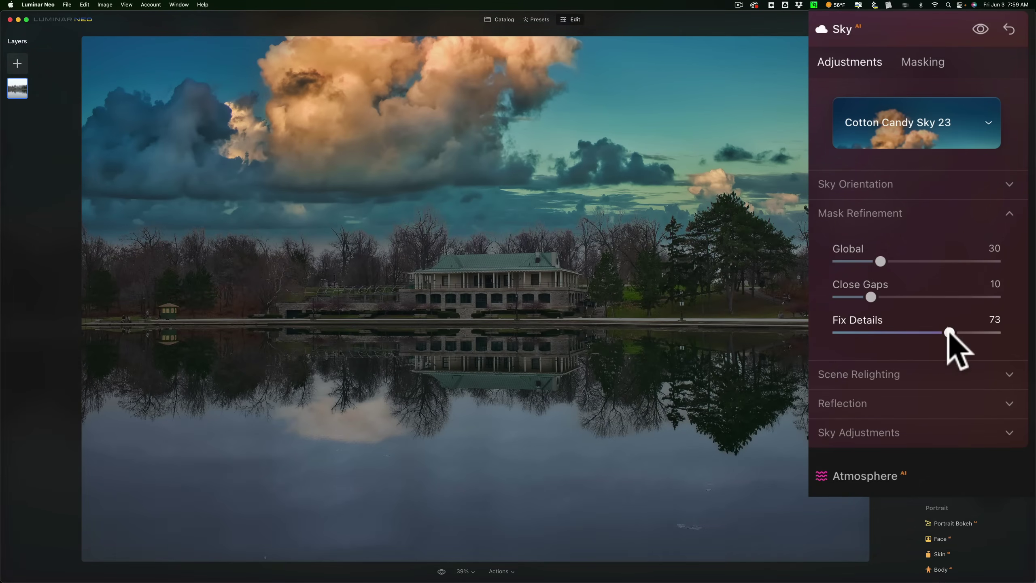
mouse_move(949, 333)
mouse_down()
mouse_move(910, 332)
mouse_move(966, 332)
mouse_up()
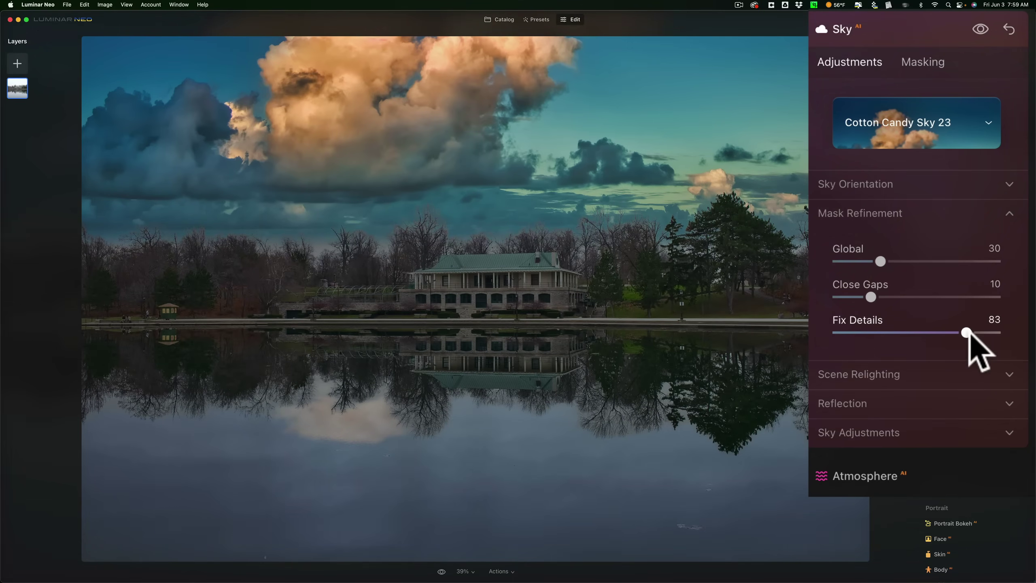
drag(974, 333, 984, 332)
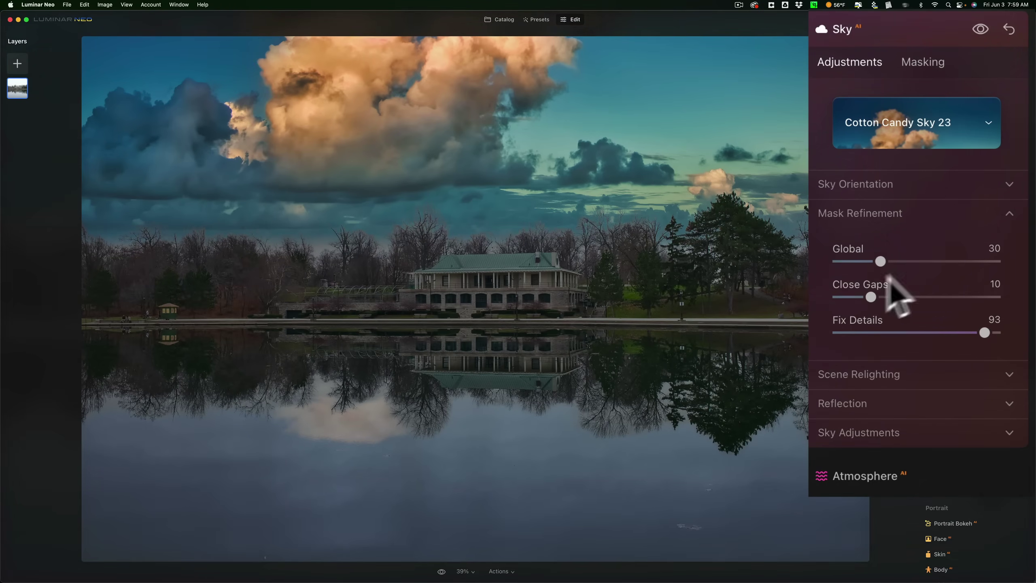
drag(870, 296, 947, 296)
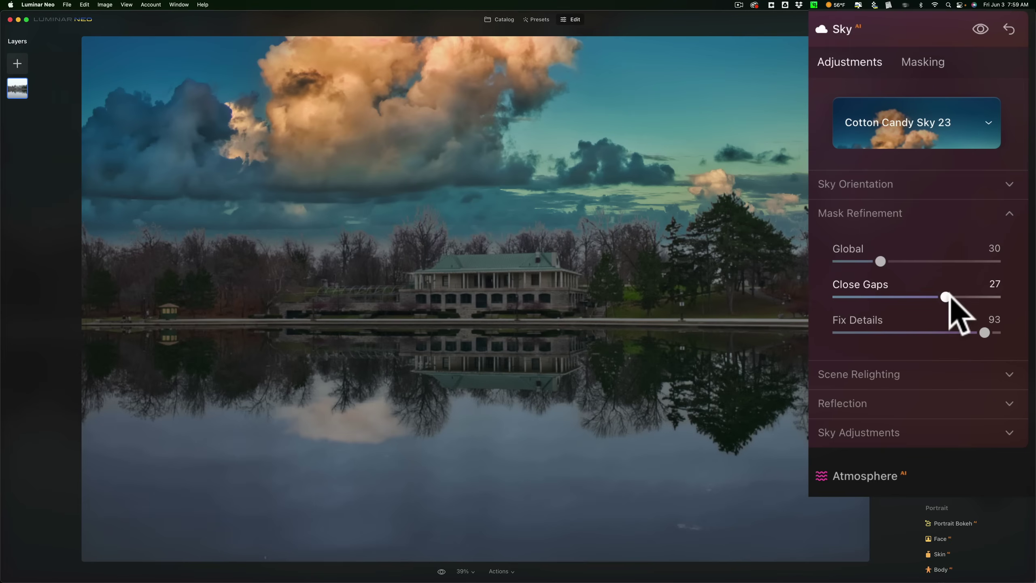
drag(945, 296, 974, 297)
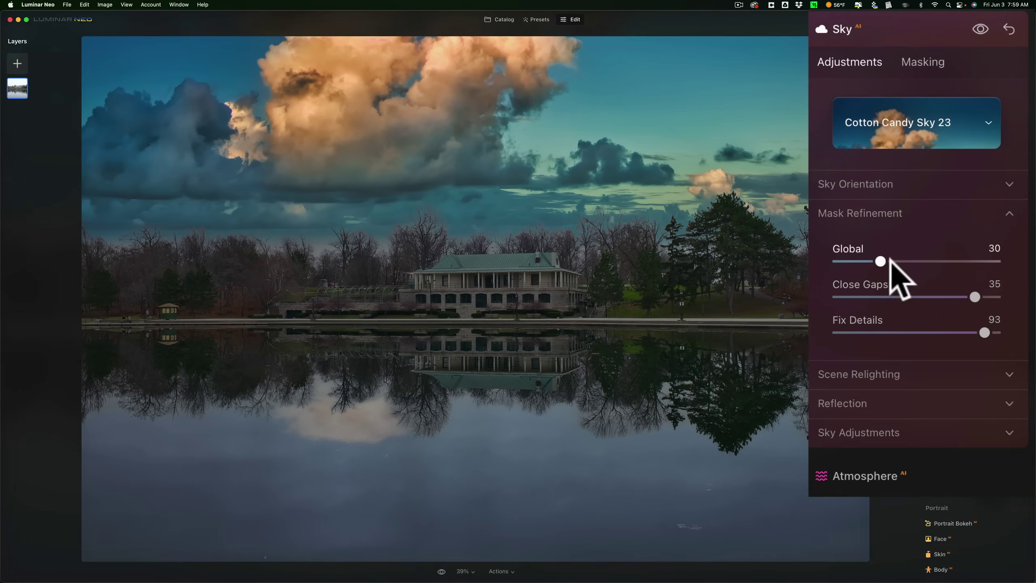
drag(879, 261, 935, 261)
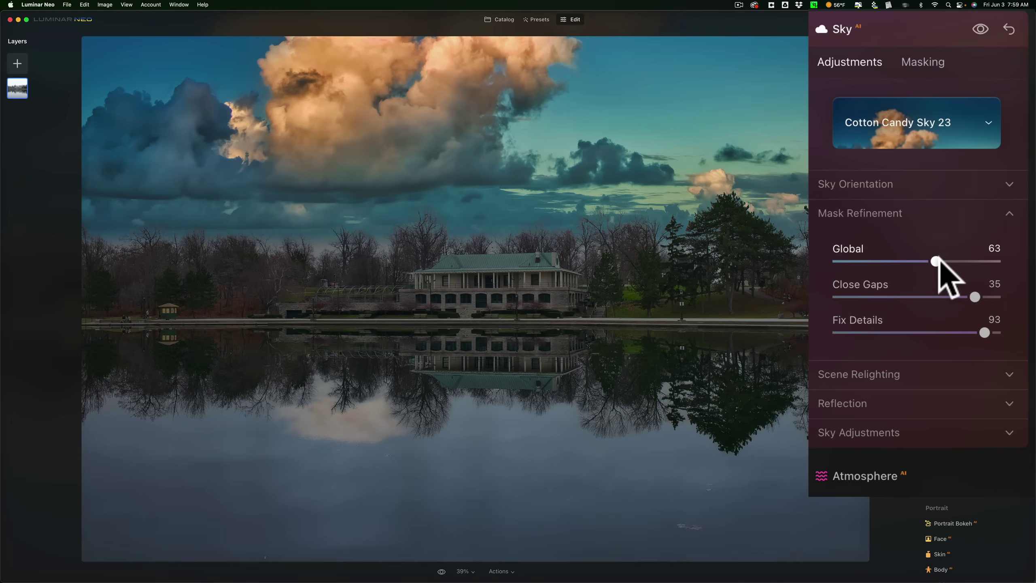
drag(936, 261, 950, 261)
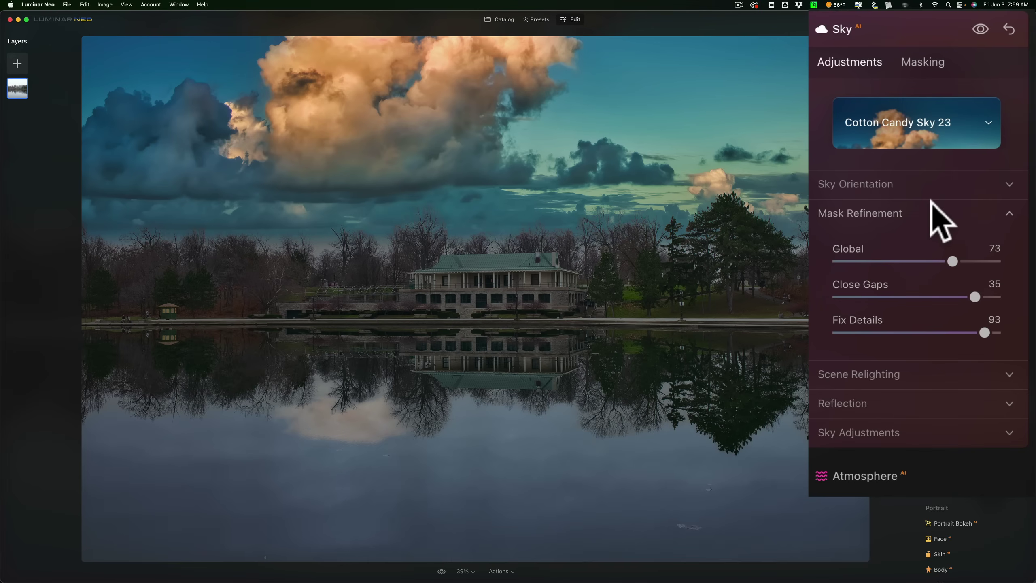
- Drop Scene Relighting's Relight Strength to 0 and raise Relight Saturation to 49
click(931, 203)
click(931, 236)
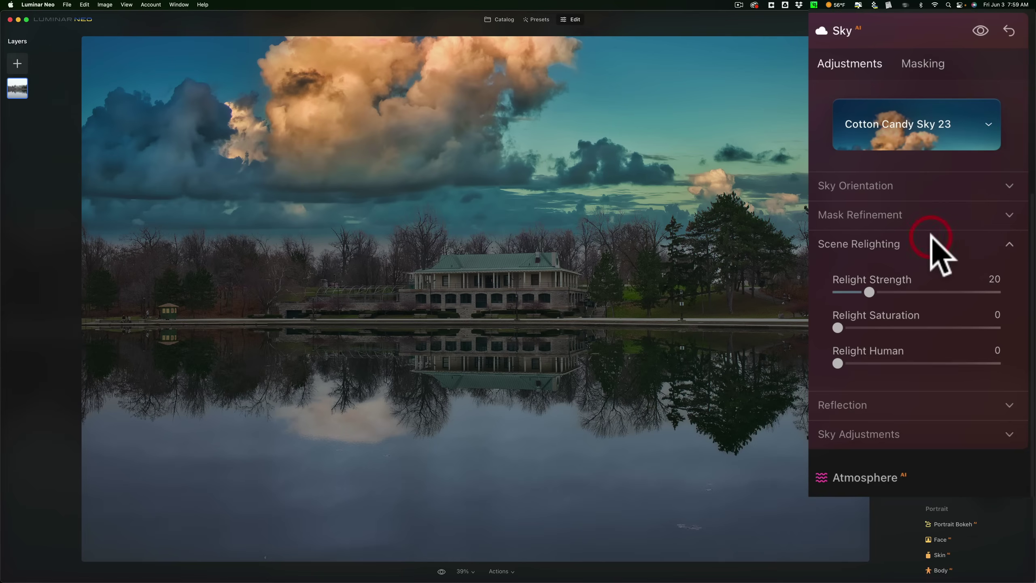
scroll(933, 253, down, 1)
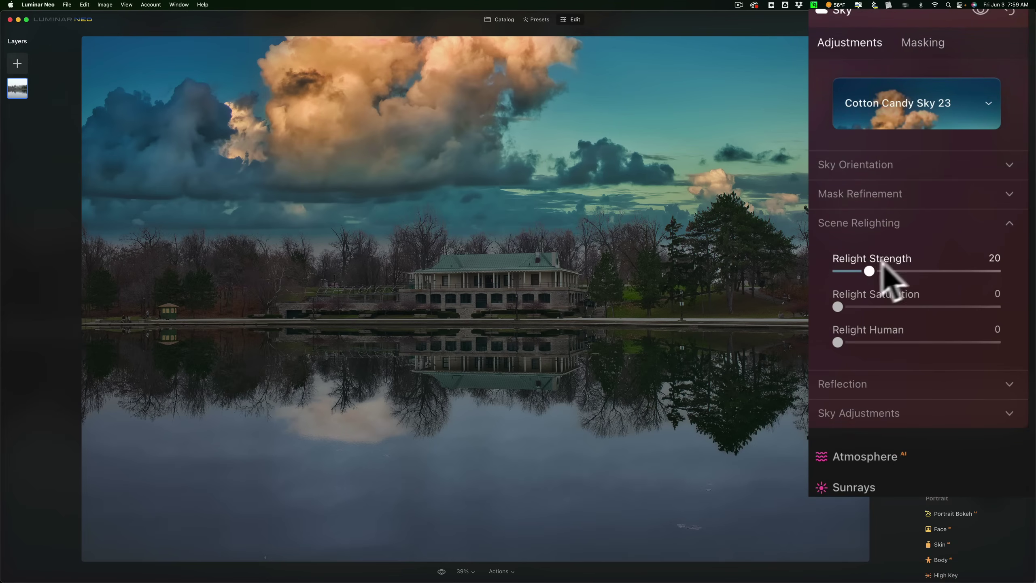
drag(872, 270, 835, 271)
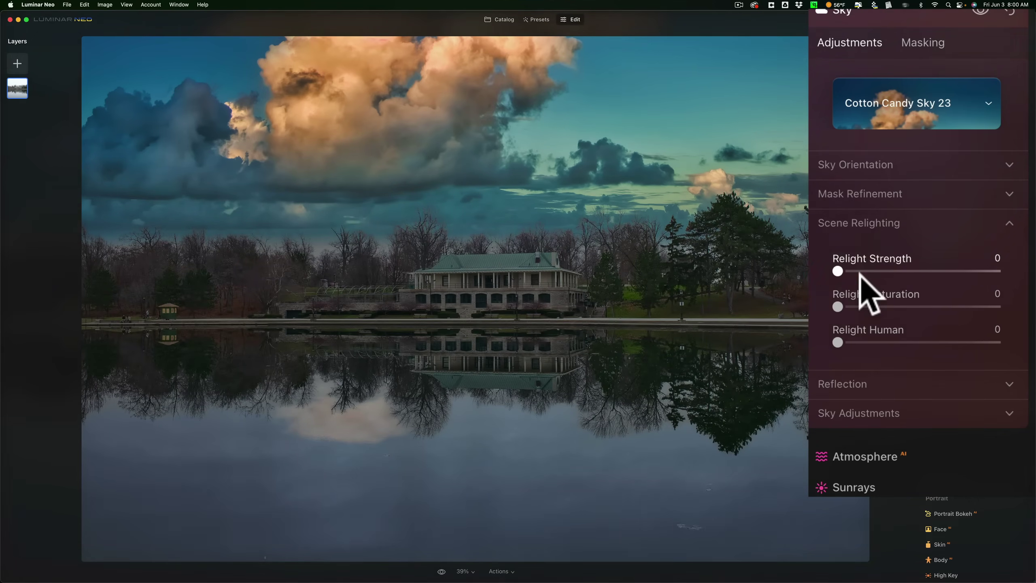
drag(839, 307, 915, 307)
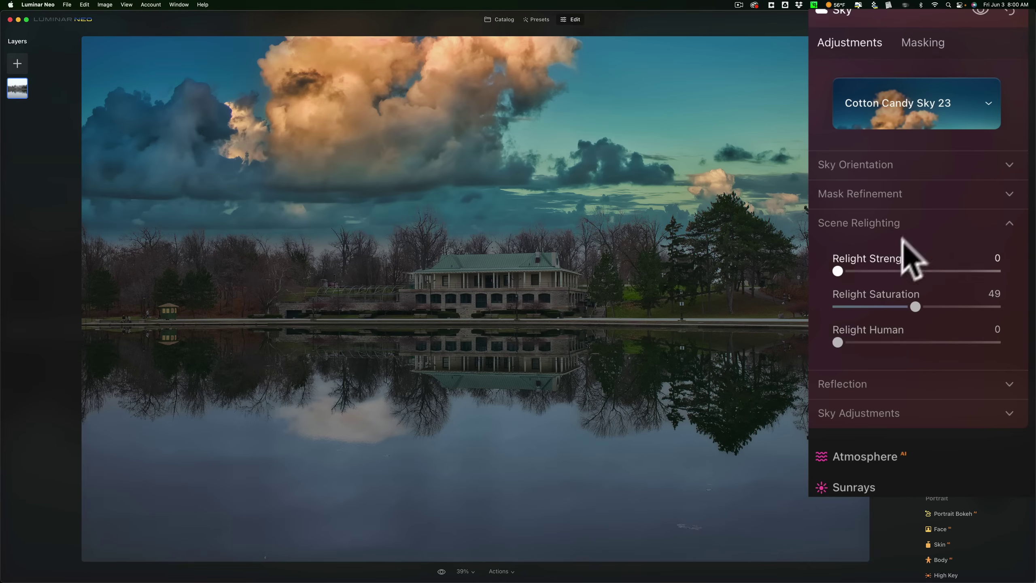
click(913, 225)
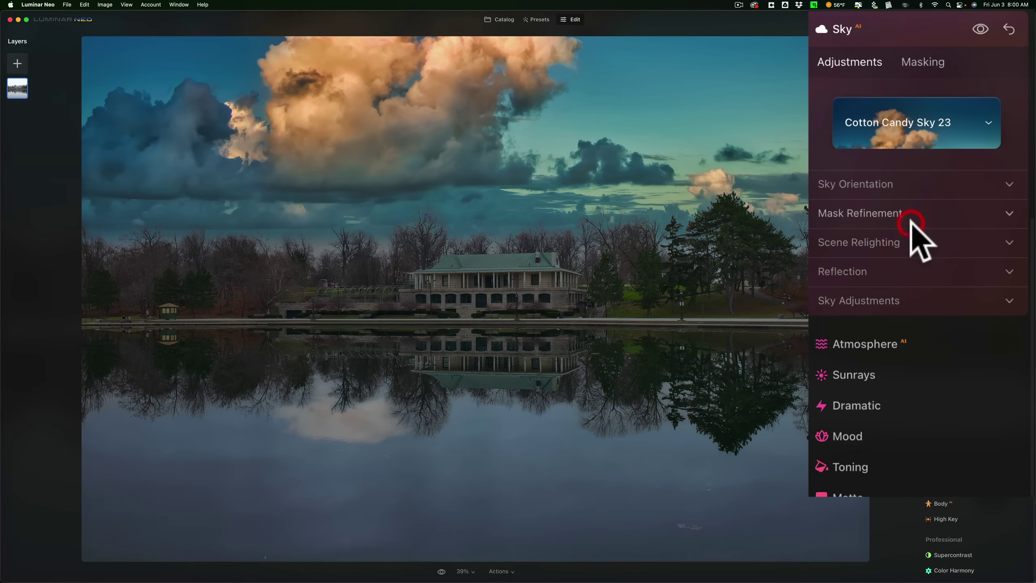
- Set the lake Reflection Amount to 55, keeping Water Blur at 0
click(903, 271)
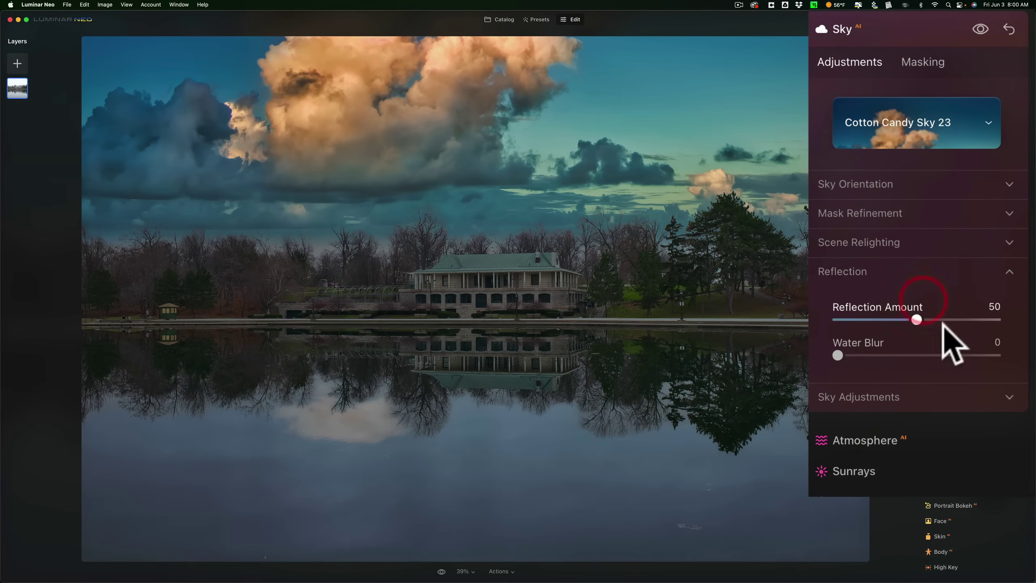
mouse_move(920, 319)
mouse_down()
mouse_move(989, 322)
mouse_move(925, 322)
mouse_up()
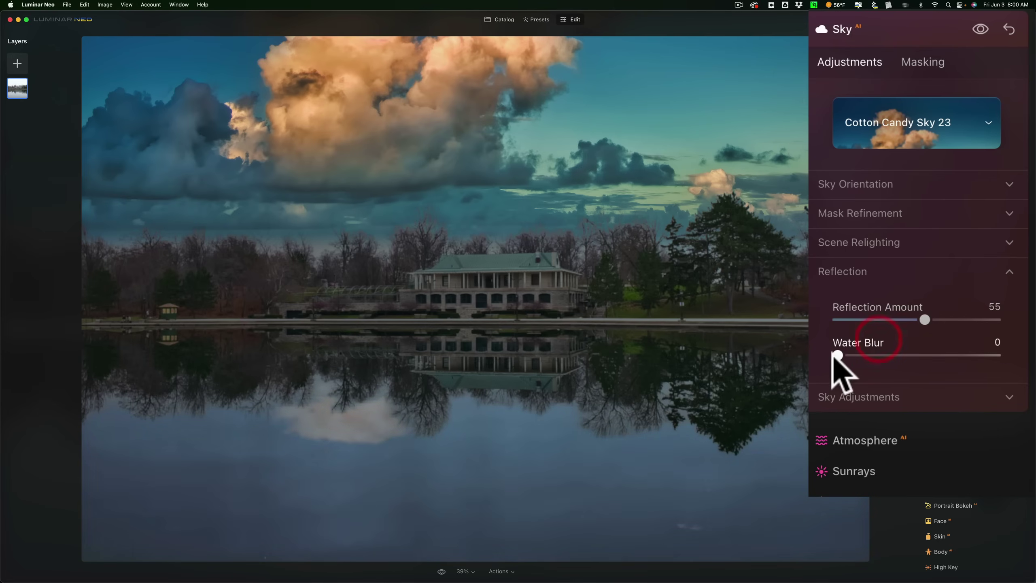
drag(837, 356, 812, 356)
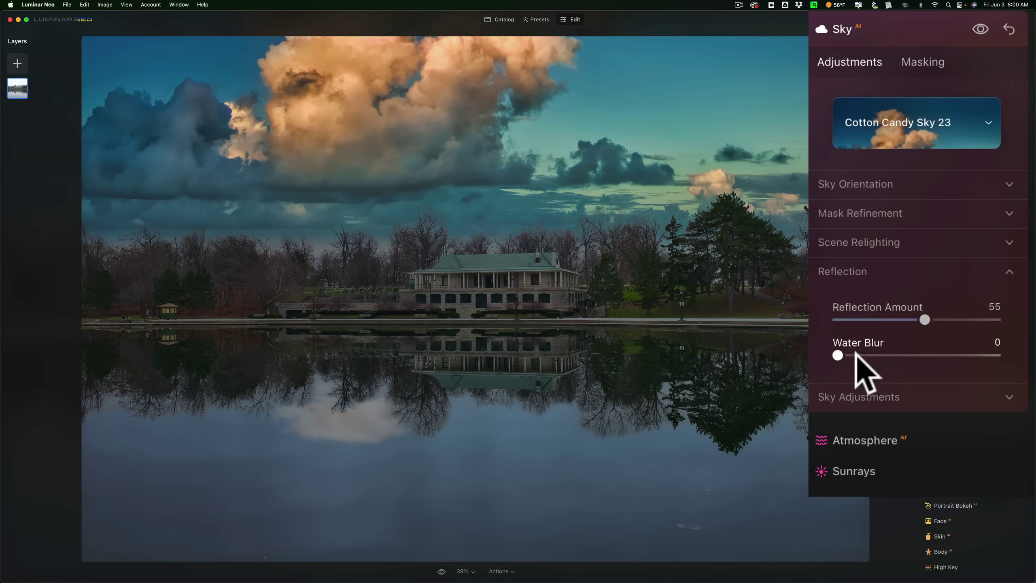
- Set Sky Adjustments Brightness to 73 and Warmth to 17
click(891, 268)
click(910, 302)
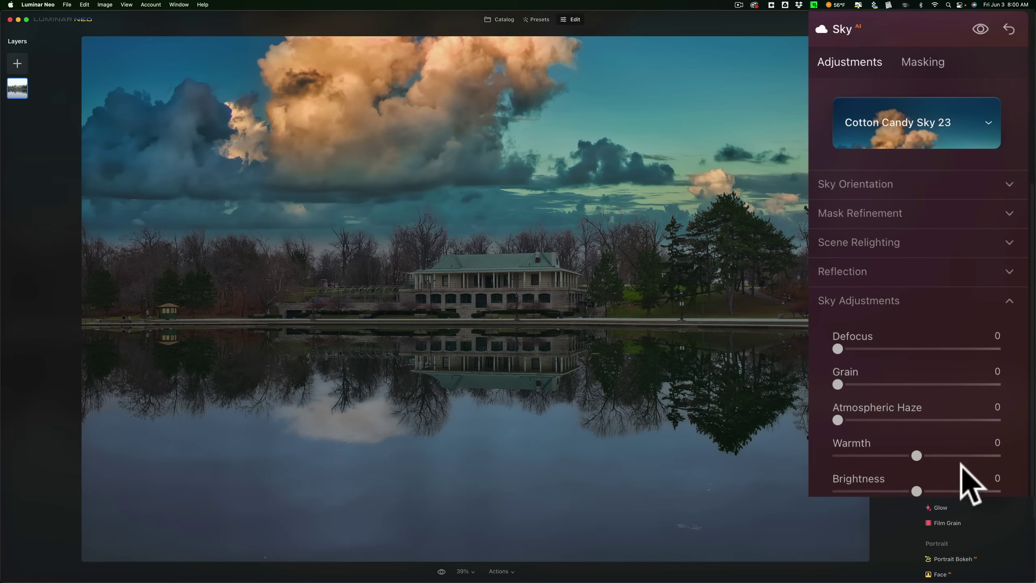
drag(918, 490, 983, 505)
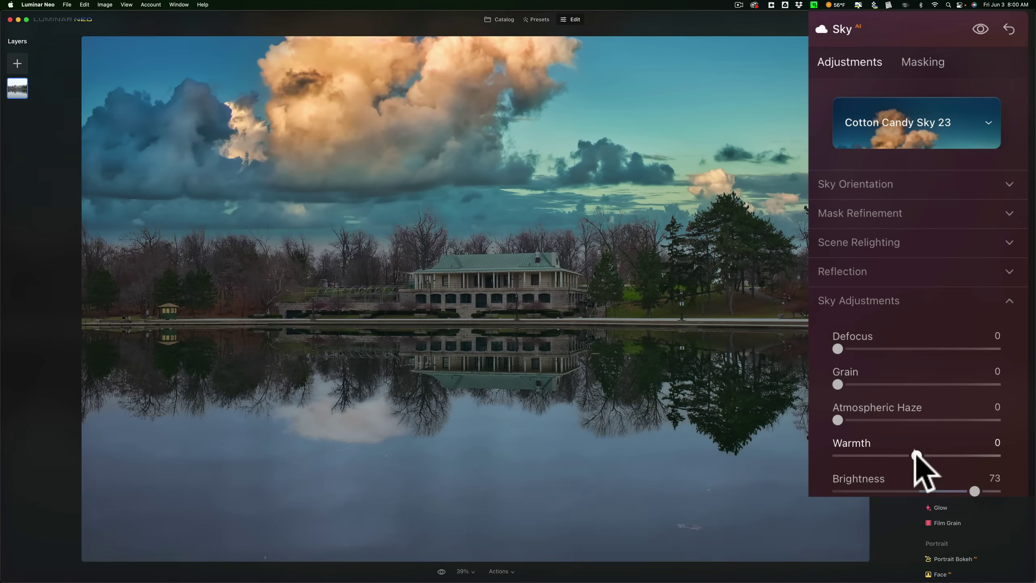
drag(917, 454, 929, 455)
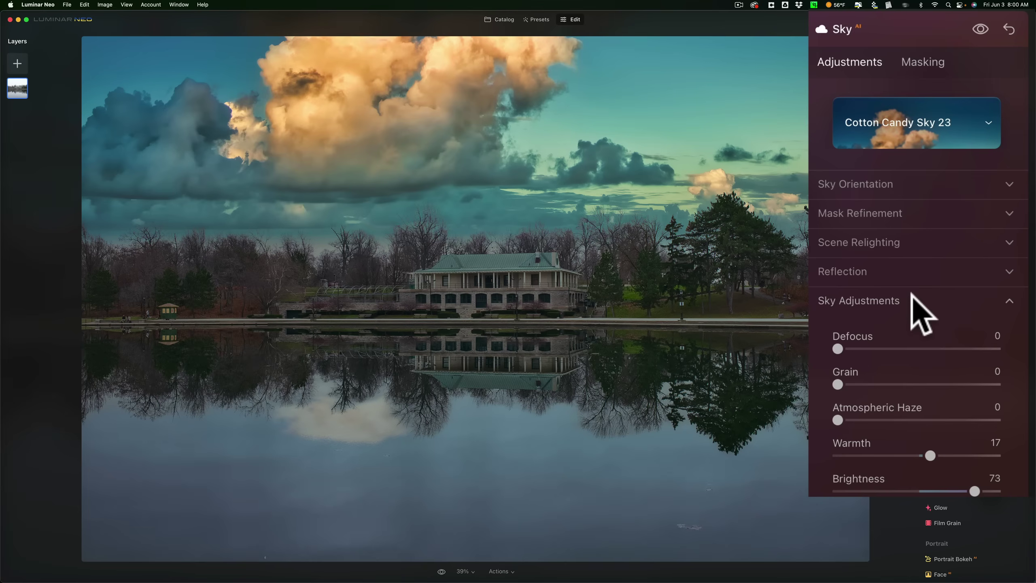
click(971, 276)
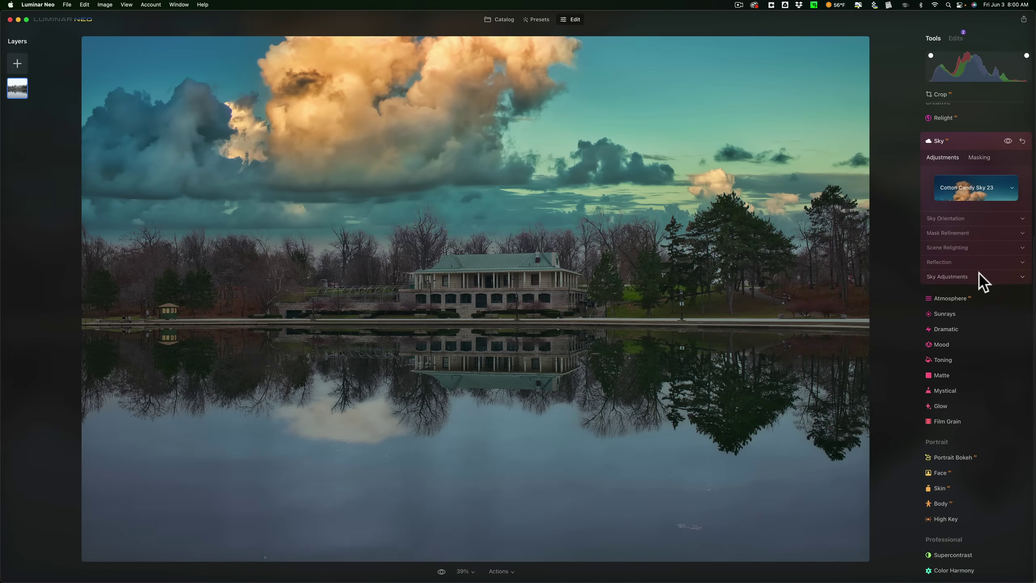
- Inspect the Develop and Sky AI entries in the Edits list, then return to Tools
click(977, 139)
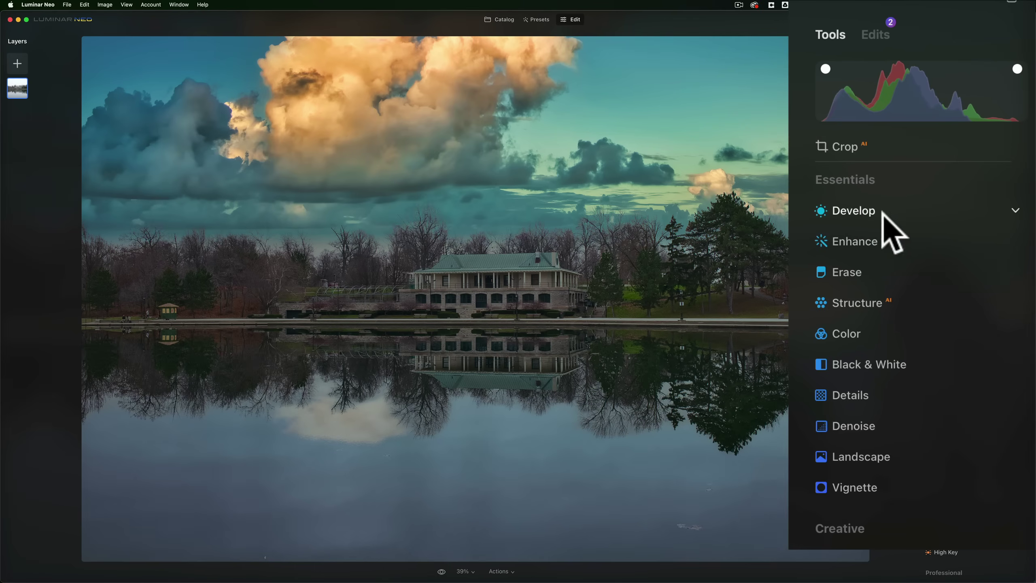
click(869, 31)
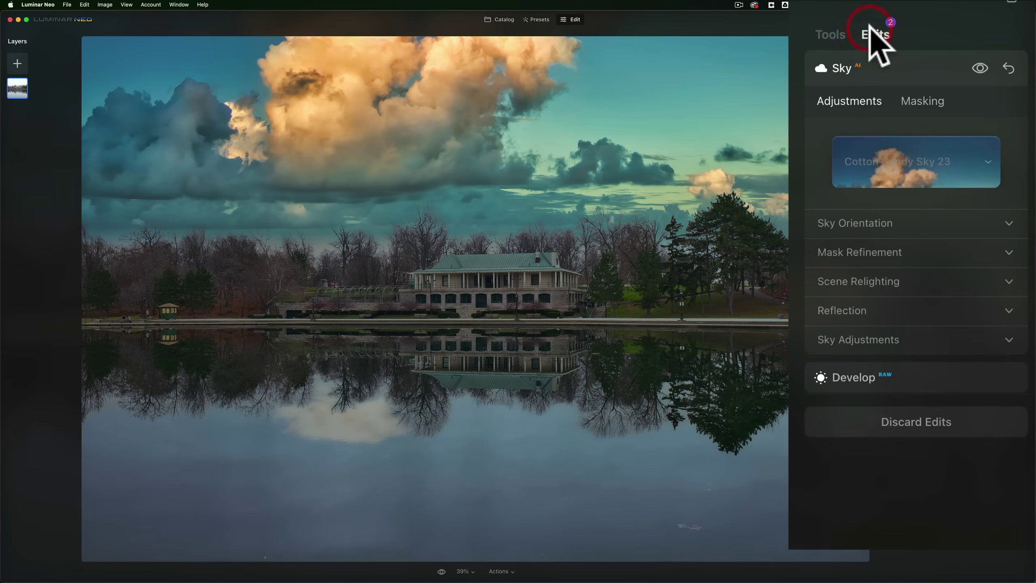
click(911, 366)
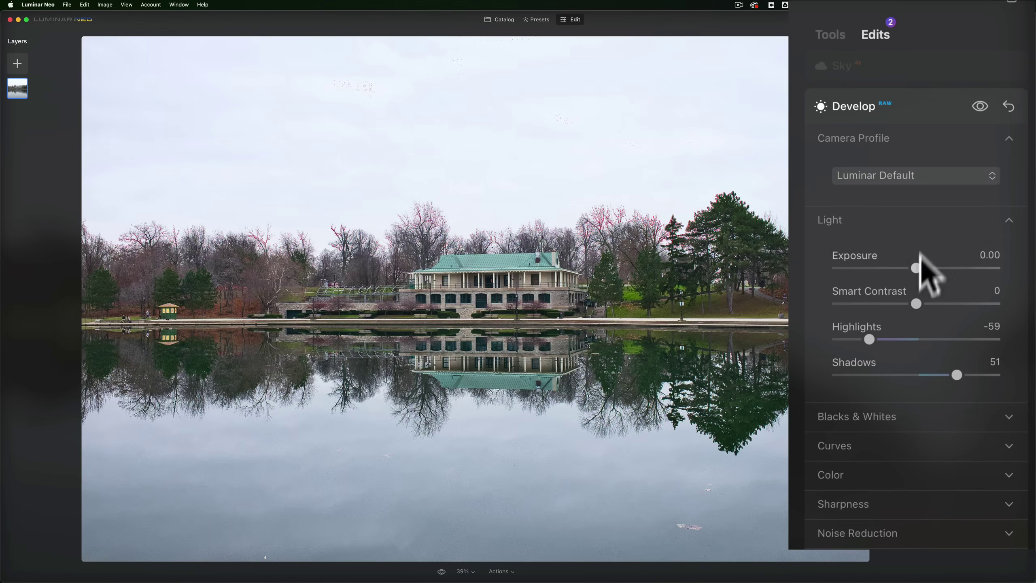
click(918, 105)
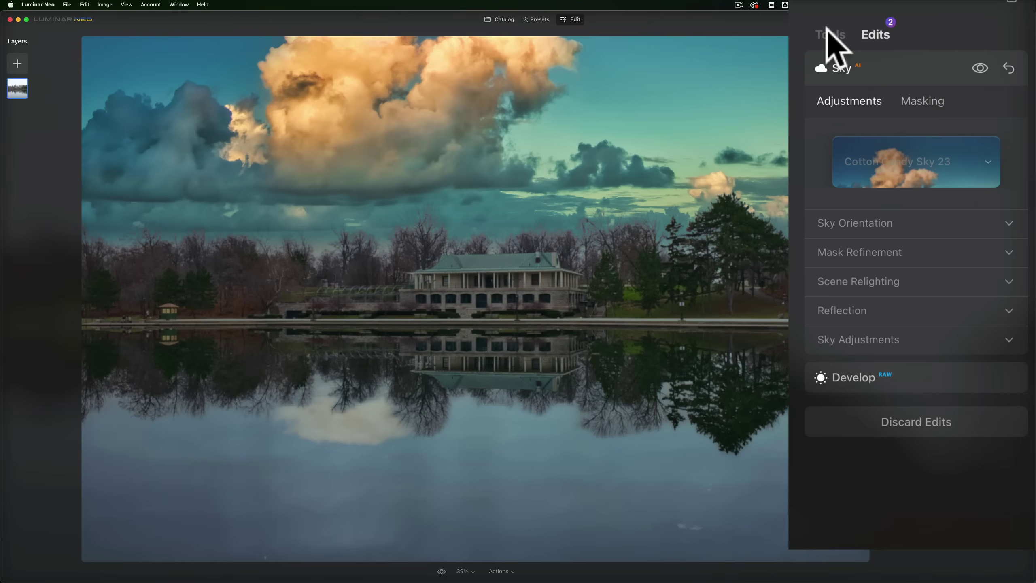
click(828, 33)
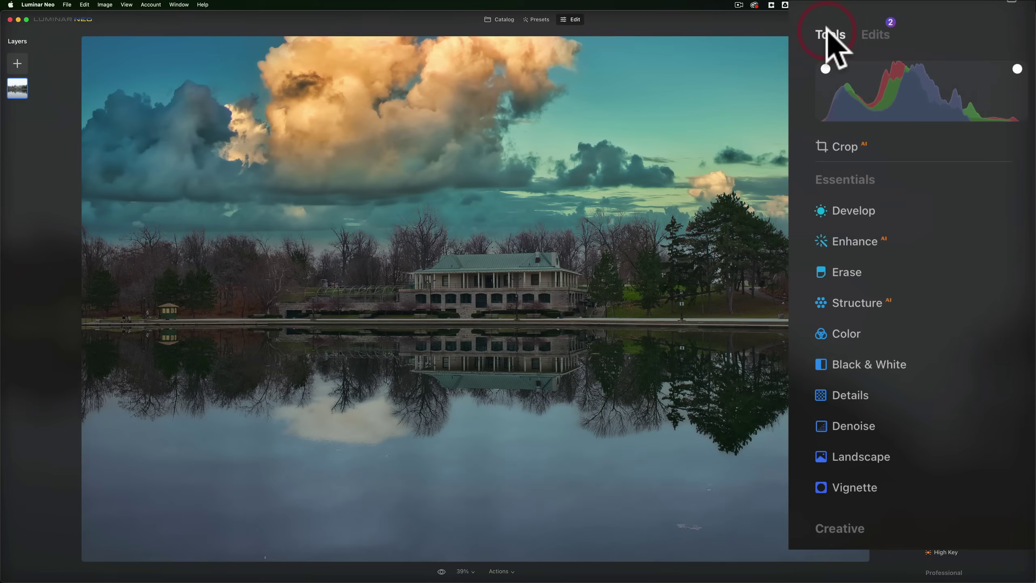
- In Develop's Light settings, raise Exposure to 0.97
click(899, 206)
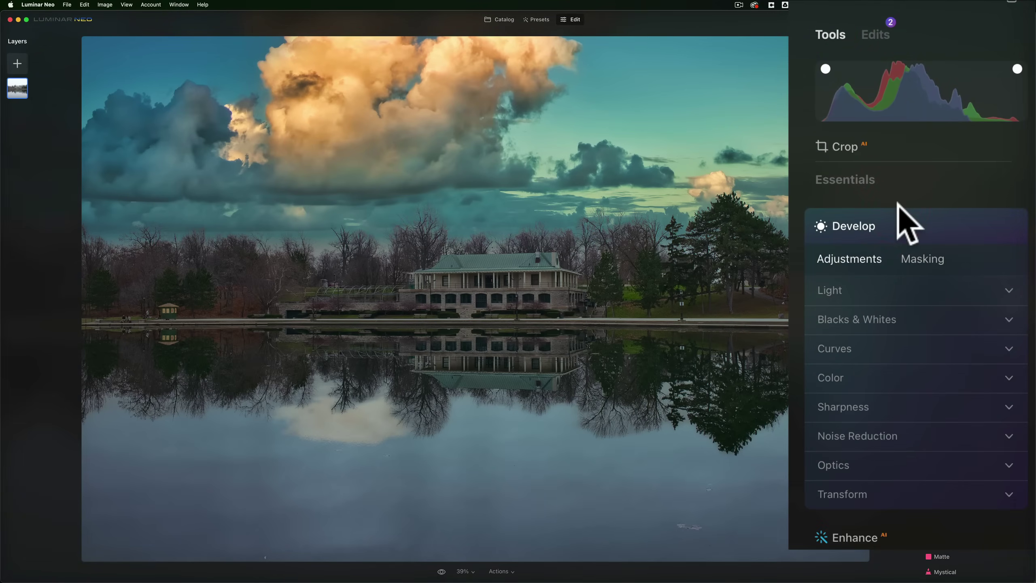
click(918, 290)
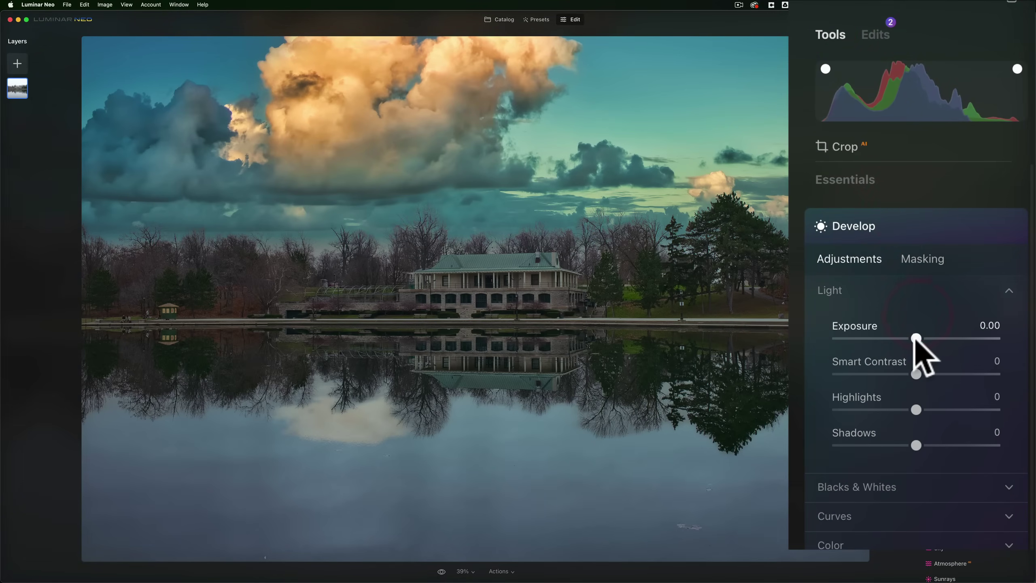
drag(916, 338, 931, 339)
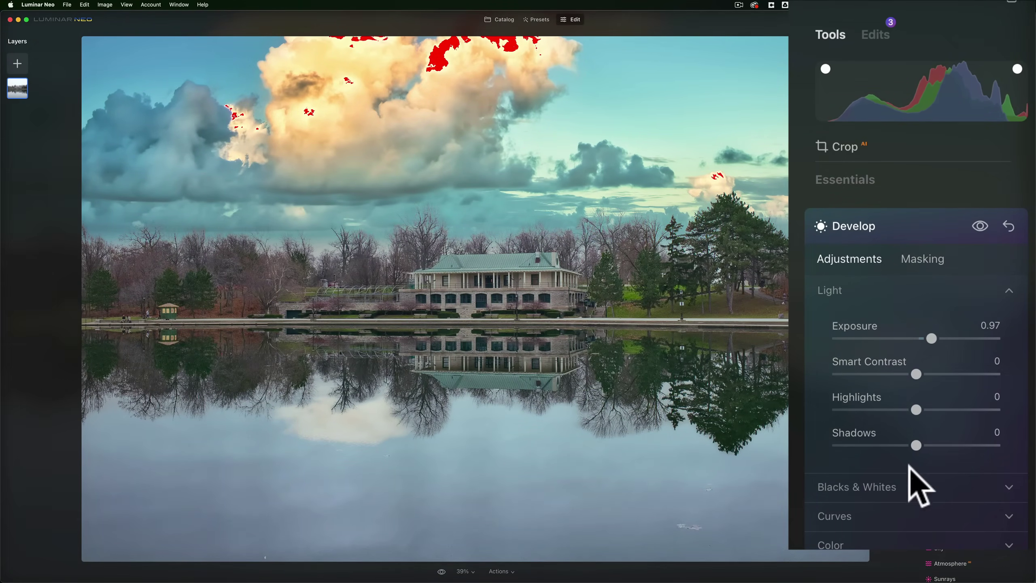
- Pull Whites down to -100 and lower Highlights to -16
click(932, 286)
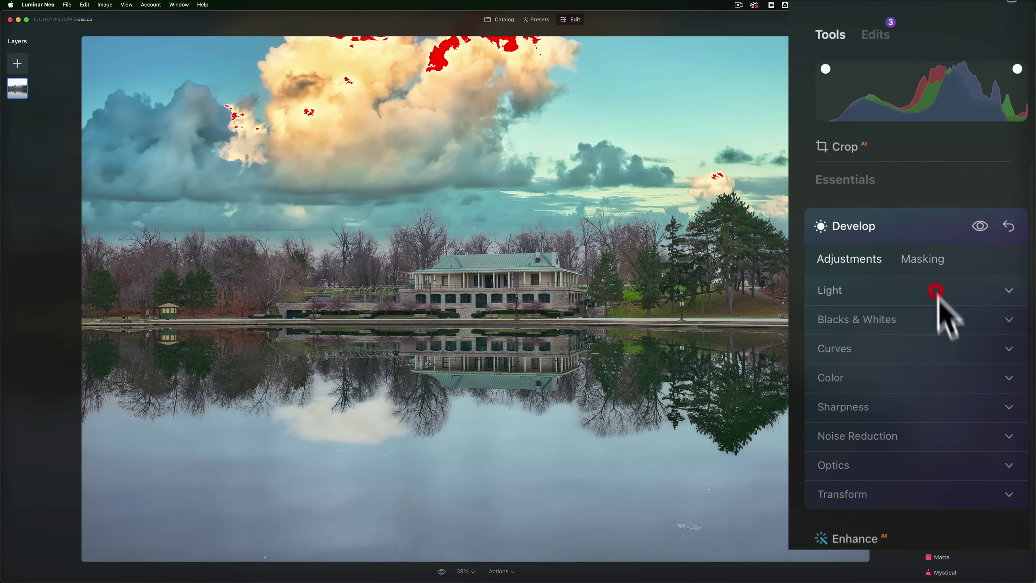
click(920, 318)
drag(916, 368, 808, 369)
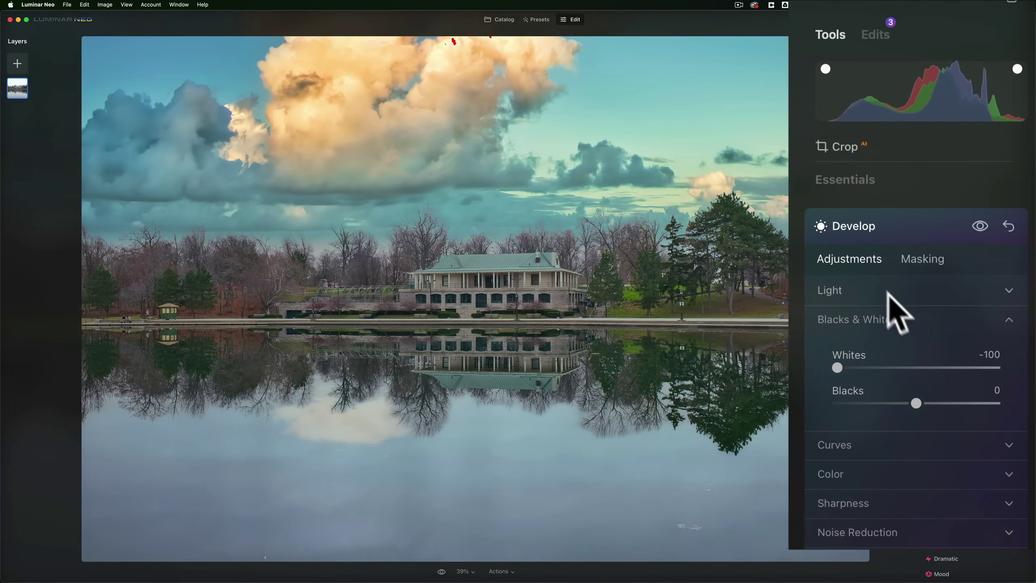
click(897, 303)
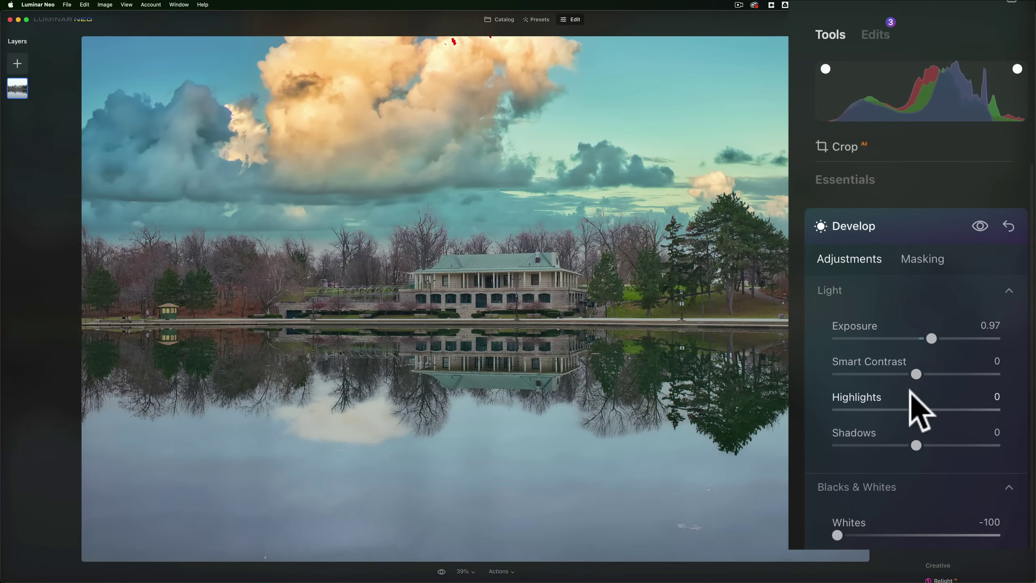
drag(915, 409, 900, 409)
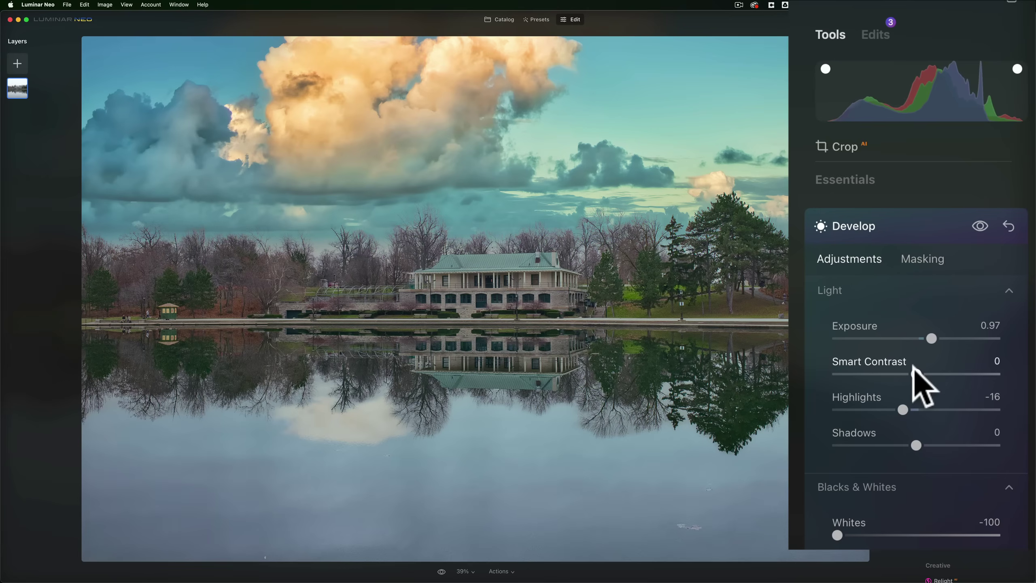
- Increase Smart Contrast to 28
drag(912, 366, 932, 367)
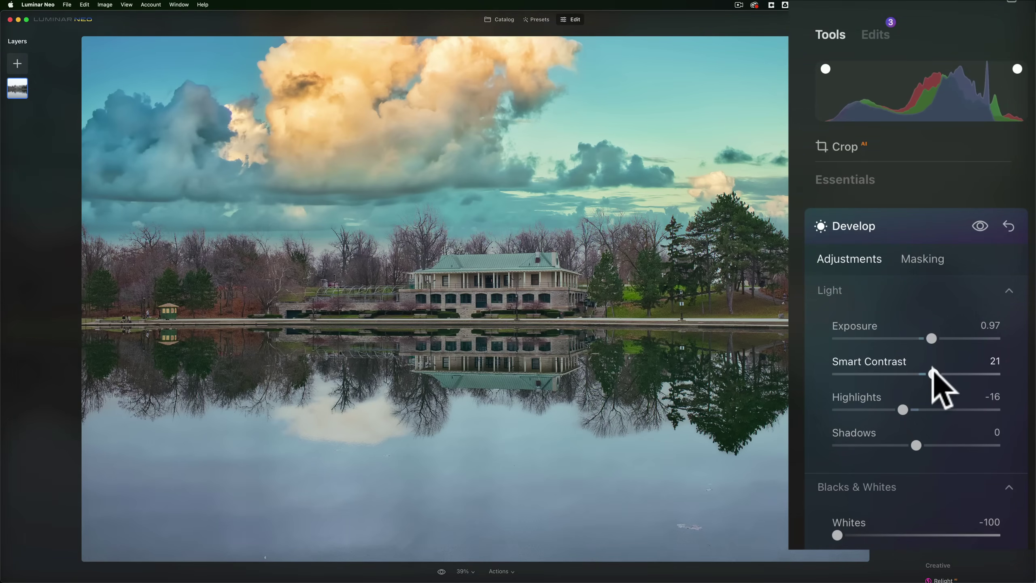
mouse_move(932, 372)
mouse_down()
mouse_move(967, 371)
mouse_move(941, 369)
mouse_up()
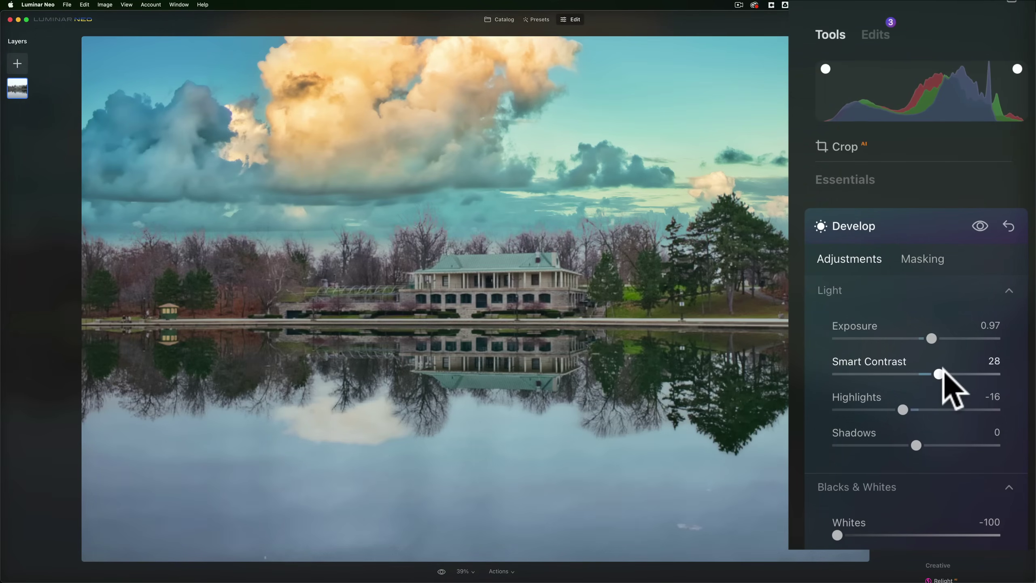
click(942, 370)
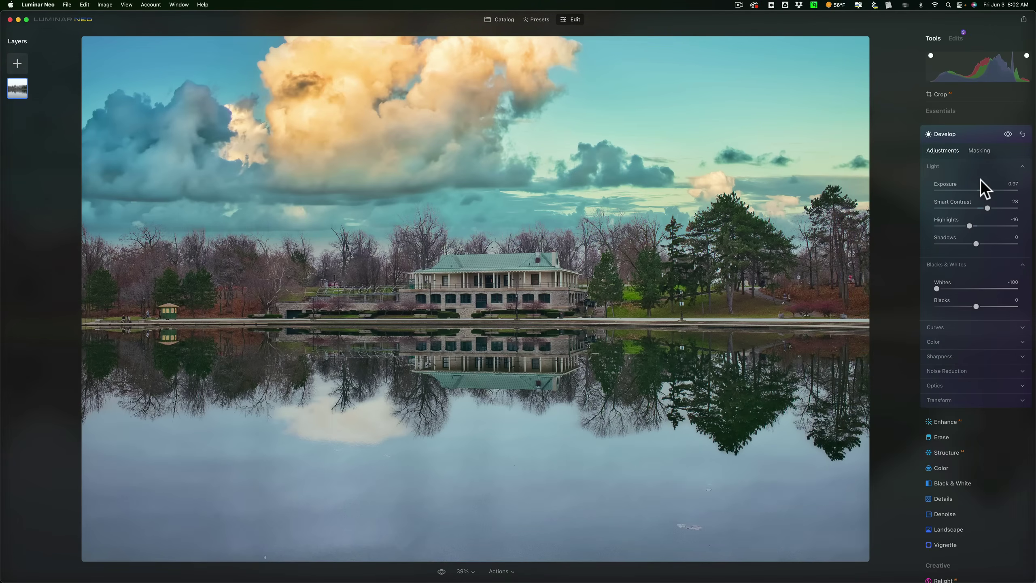
- With a size-23 Erase brush, remove the lake debris and a bottom-left spot
click(975, 132)
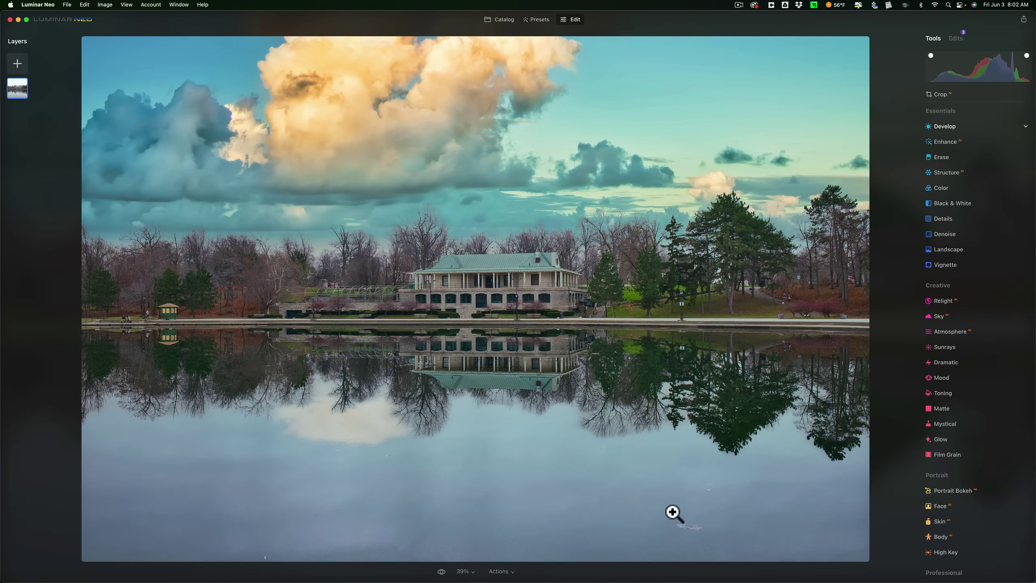
click(941, 156)
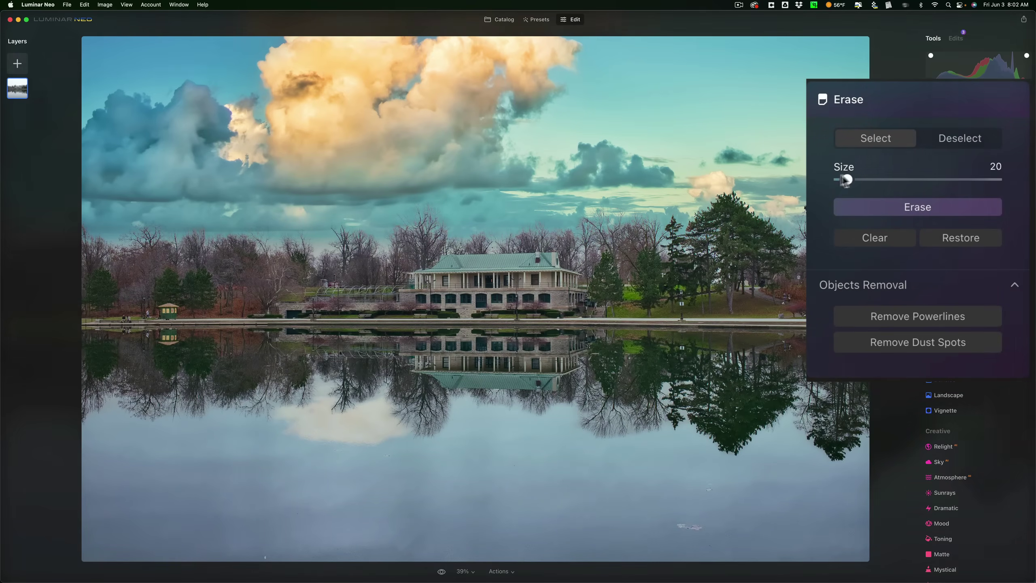
drag(847, 179, 850, 179)
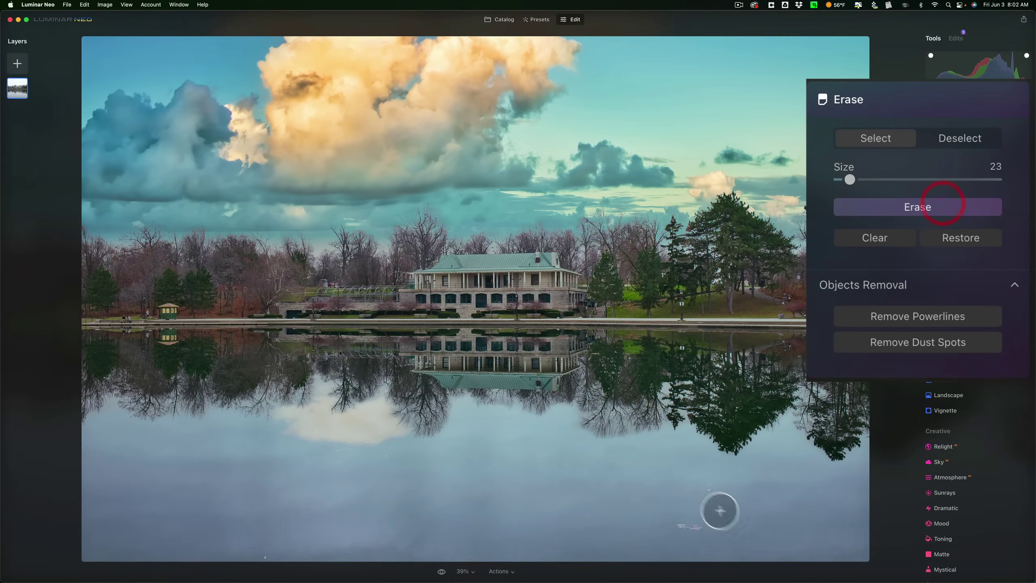
drag(711, 478, 708, 536)
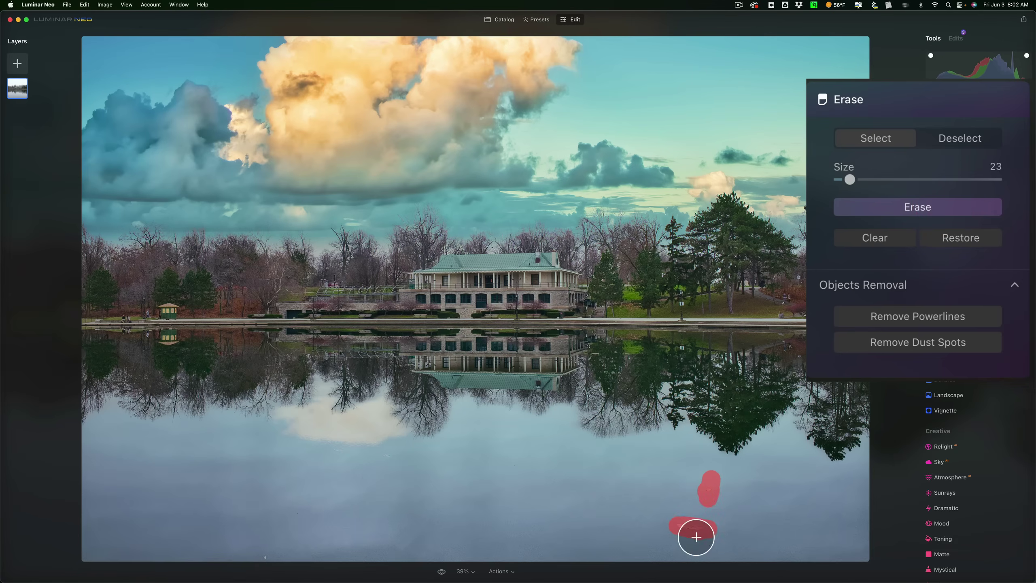
click(272, 567)
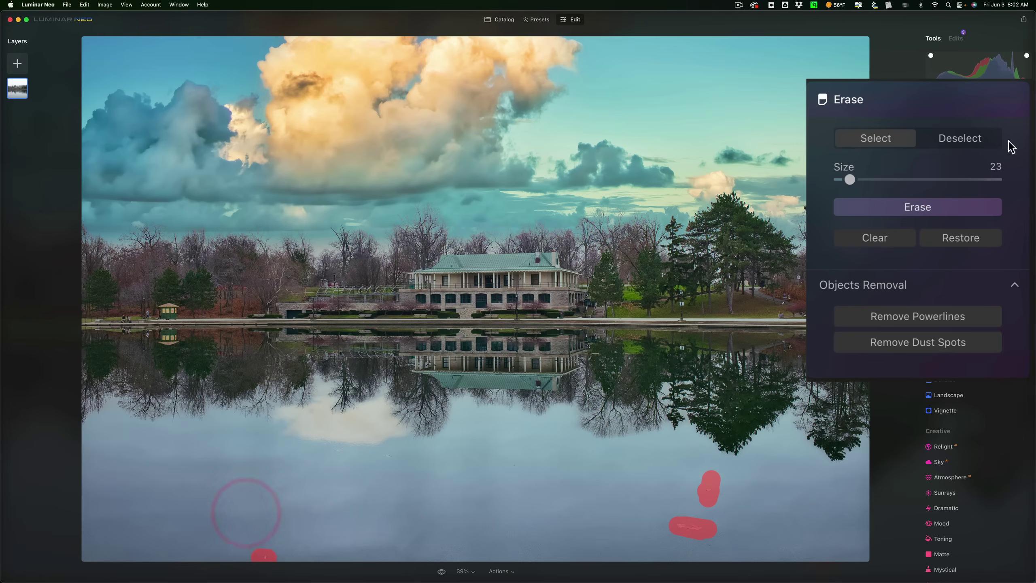
click(912, 206)
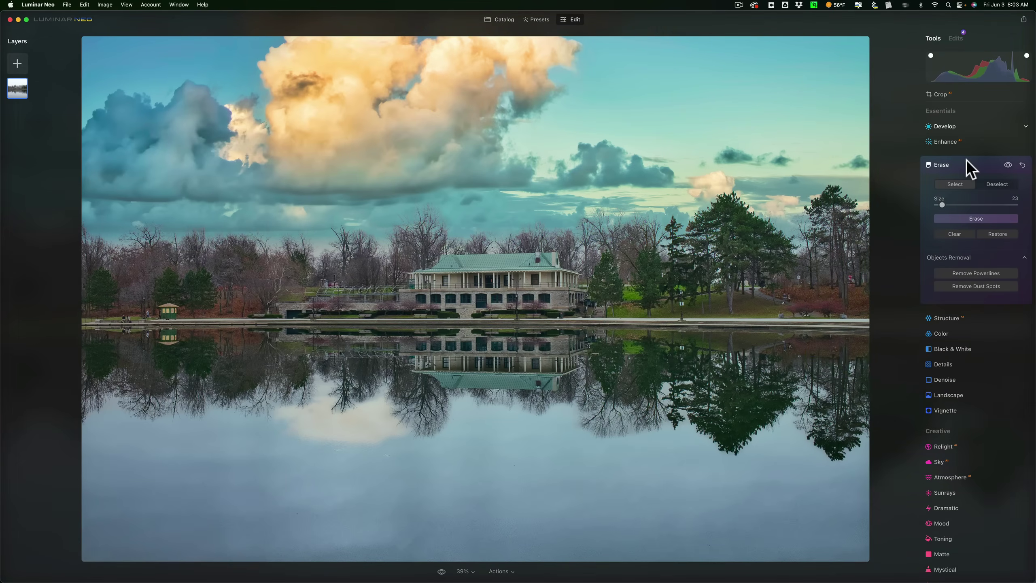
- Switch the Color tool's HSL section to Luminance mode
click(966, 159)
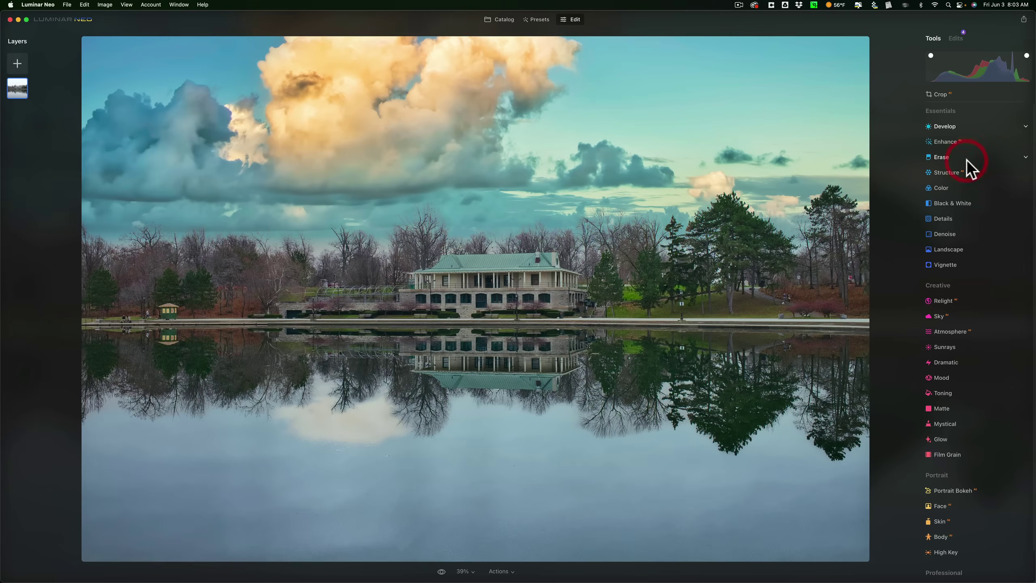
click(975, 187)
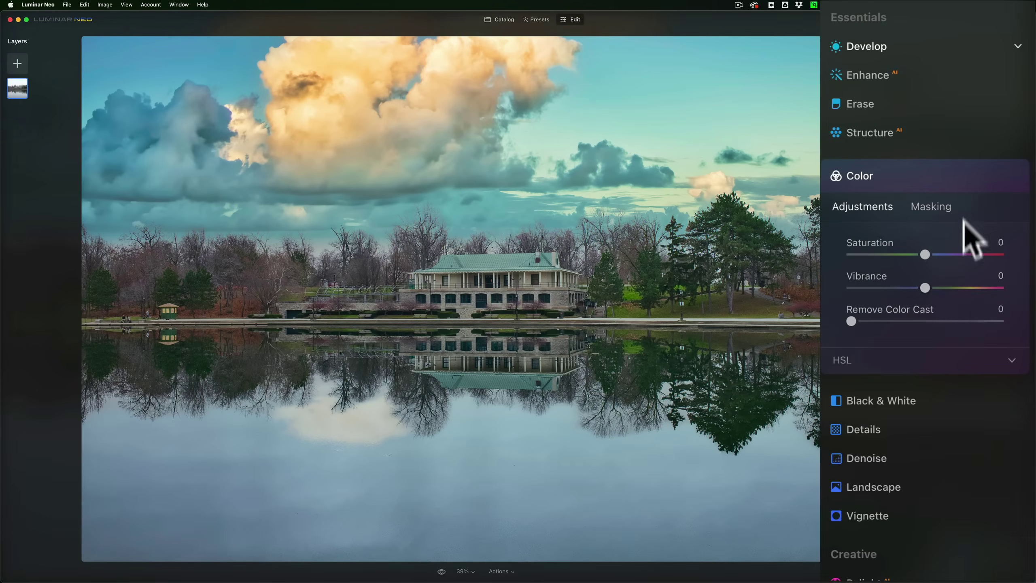
click(954, 351)
scroll(958, 359, down, 10)
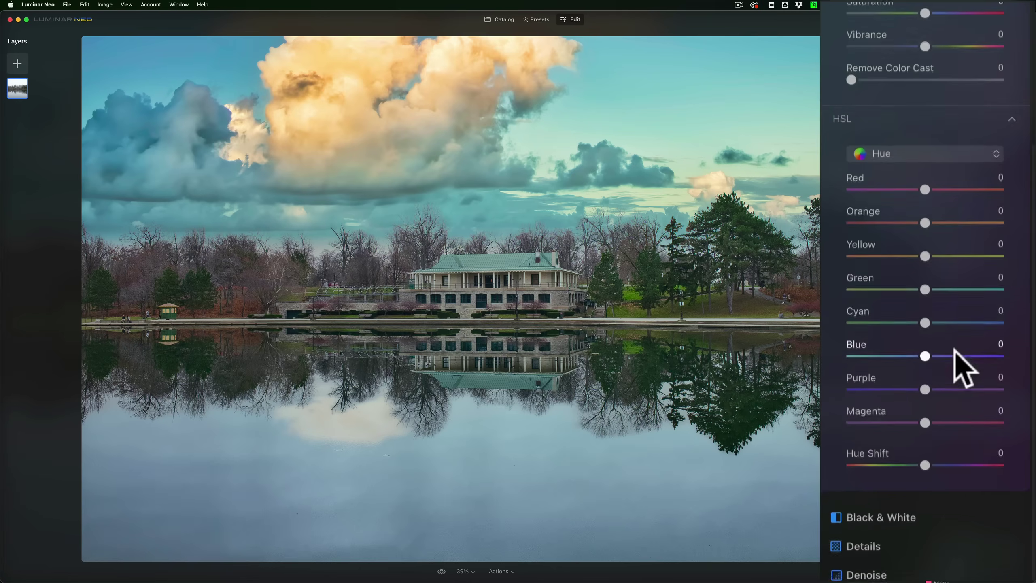
click(926, 95)
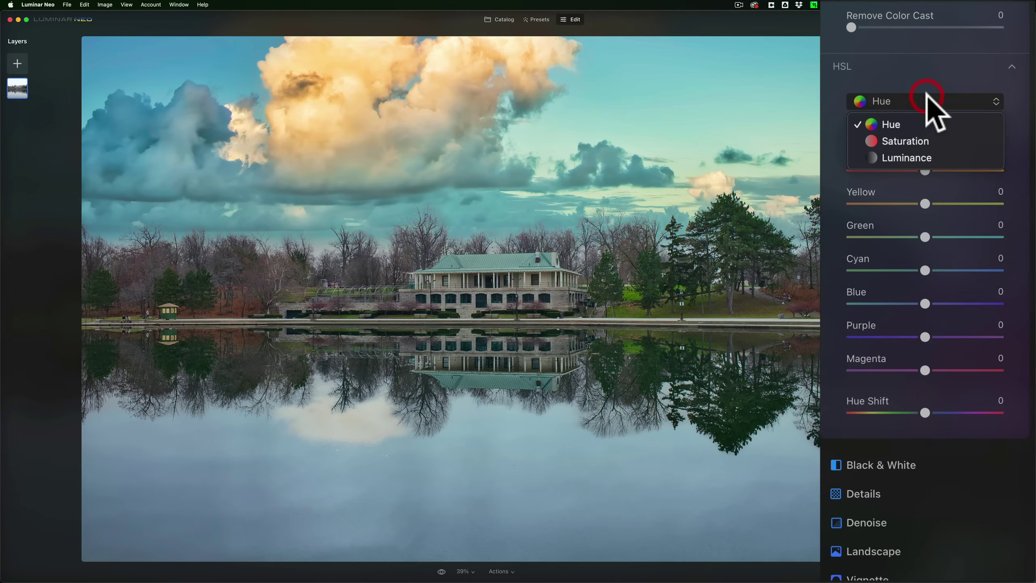
click(925, 156)
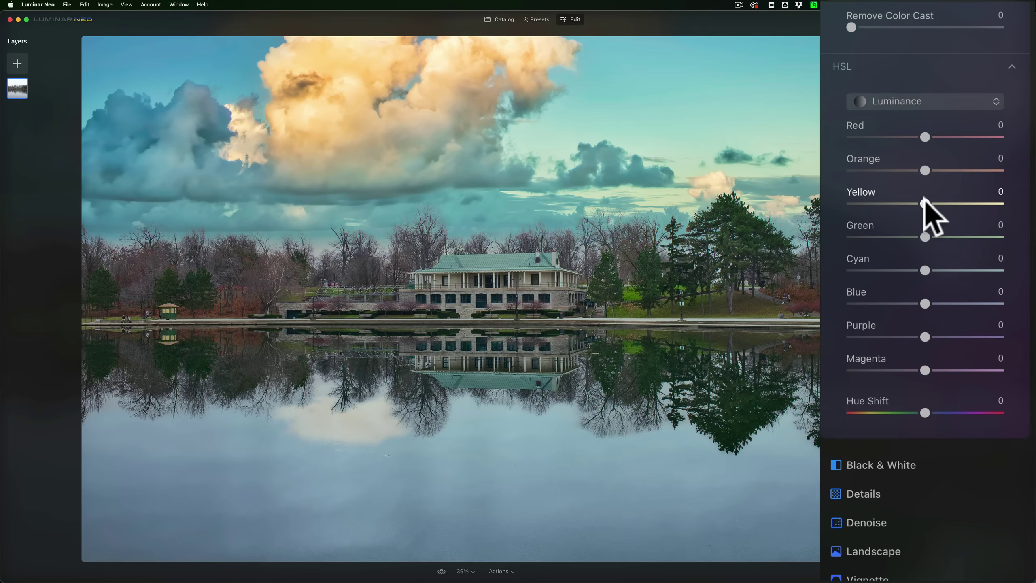
- Set HSL Luminance Yellow to 76 and Green to -32
drag(924, 199, 974, 205)
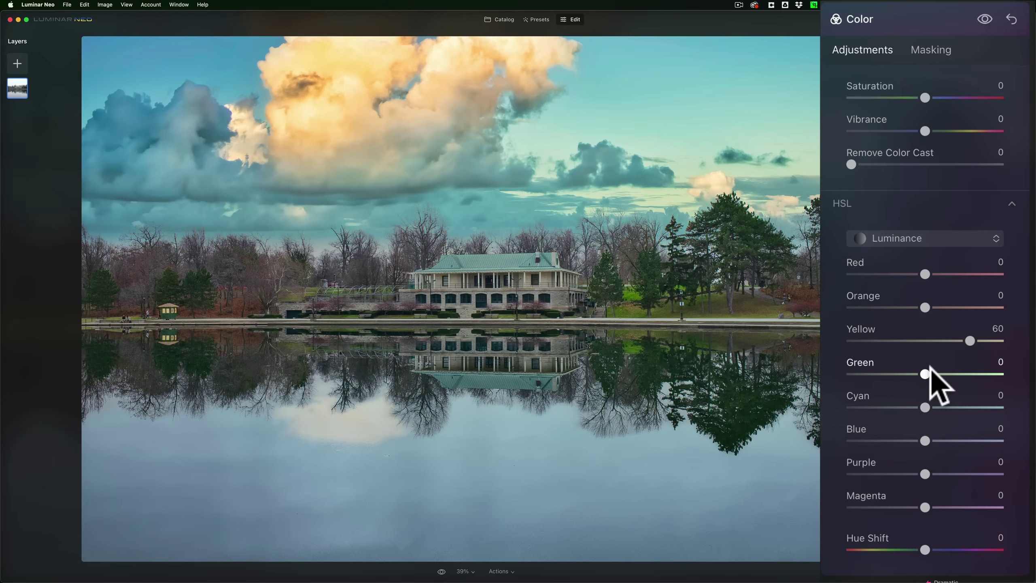
drag(925, 374, 904, 374)
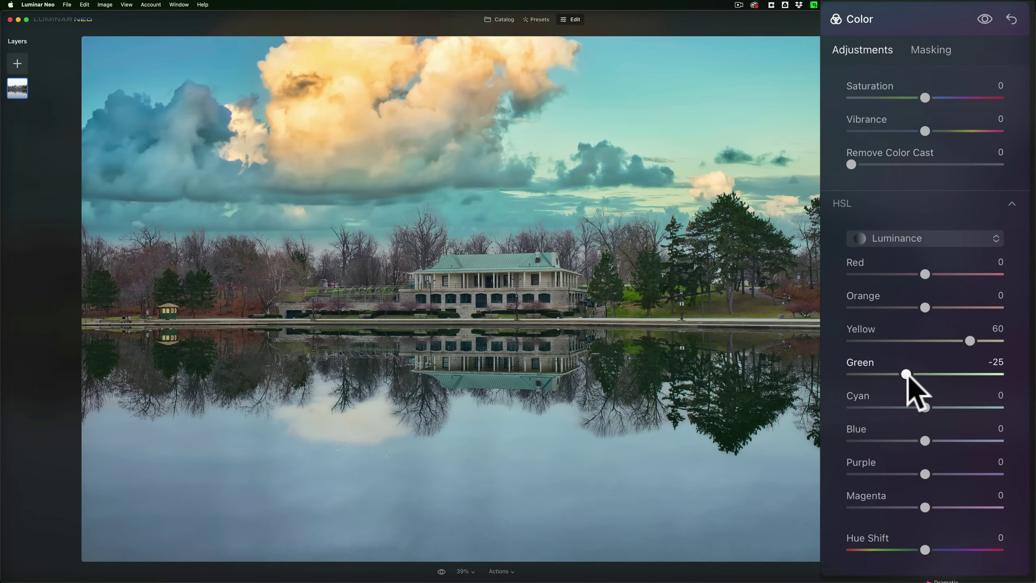
mouse_move(978, 332)
mouse_down()
mouse_move(973, 340)
mouse_move(990, 342)
mouse_up()
drag(902, 372, 898, 371)
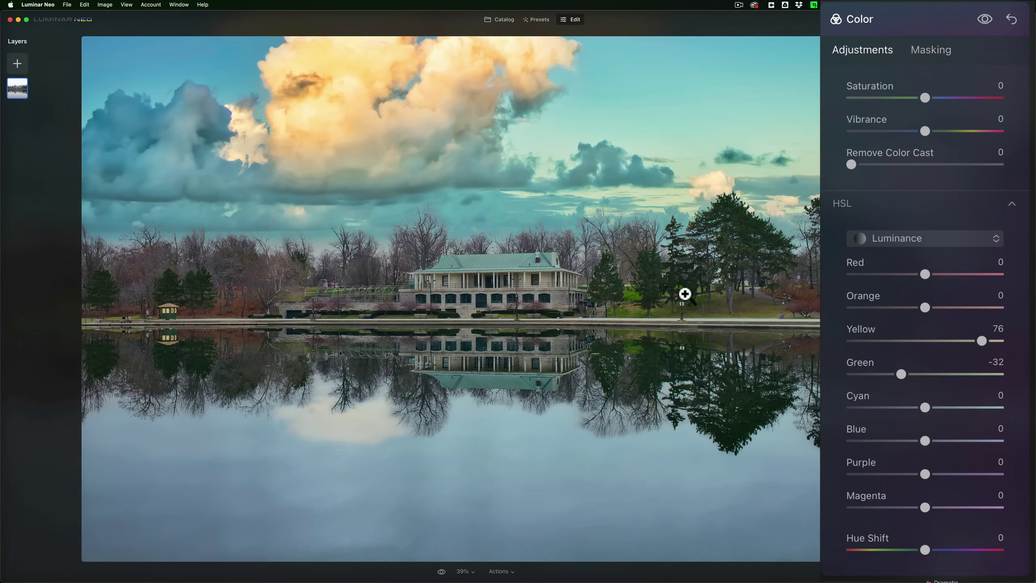
- Toggle the Color adjustments off and on three times to compare before and after
click(984, 18)
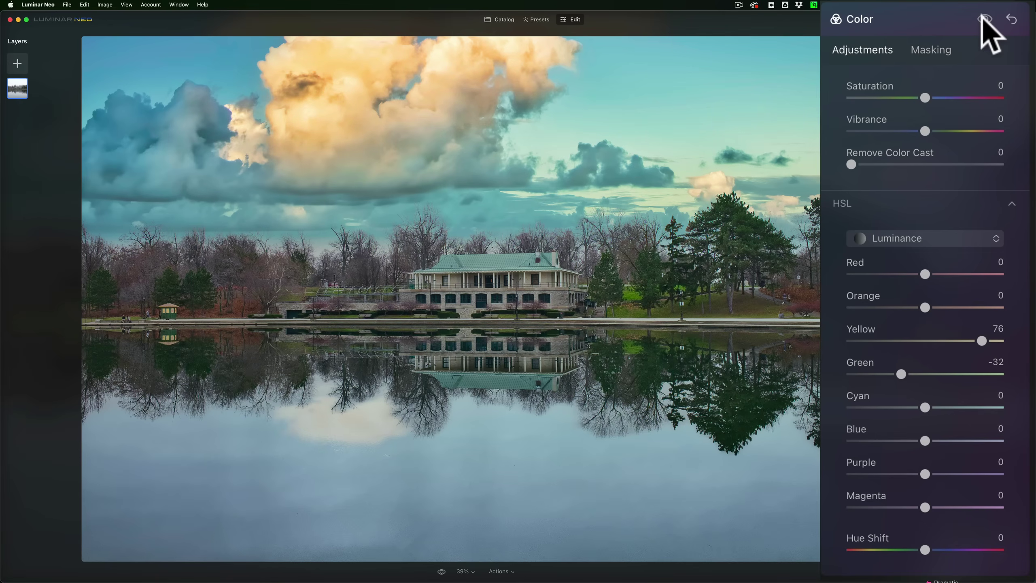
click(984, 19)
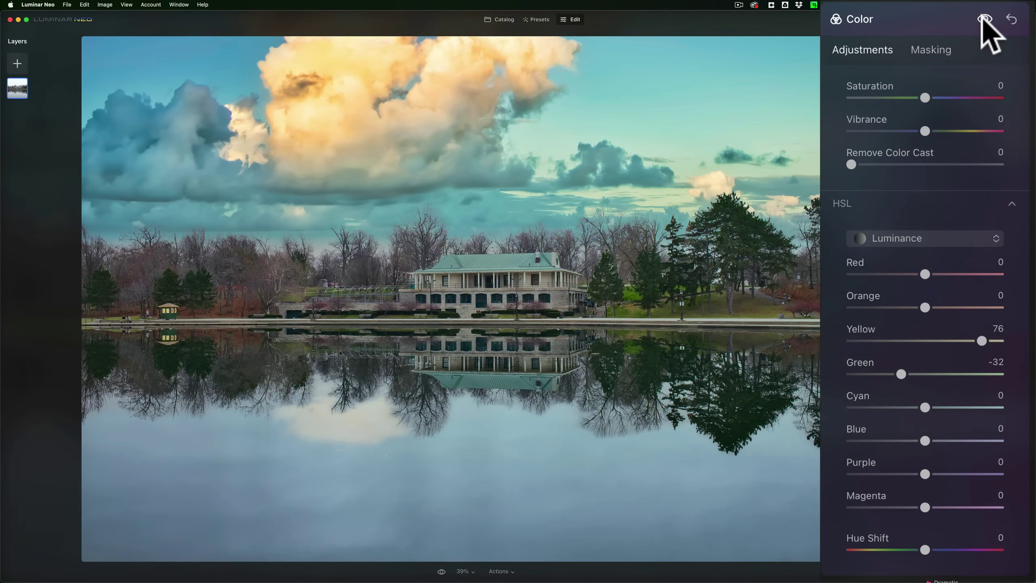
click(984, 18)
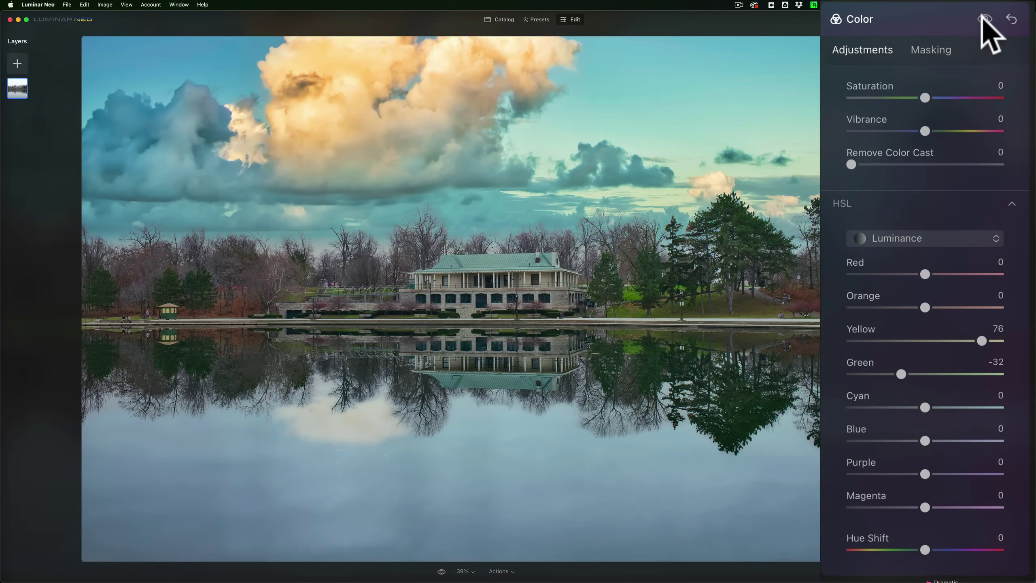
click(984, 18)
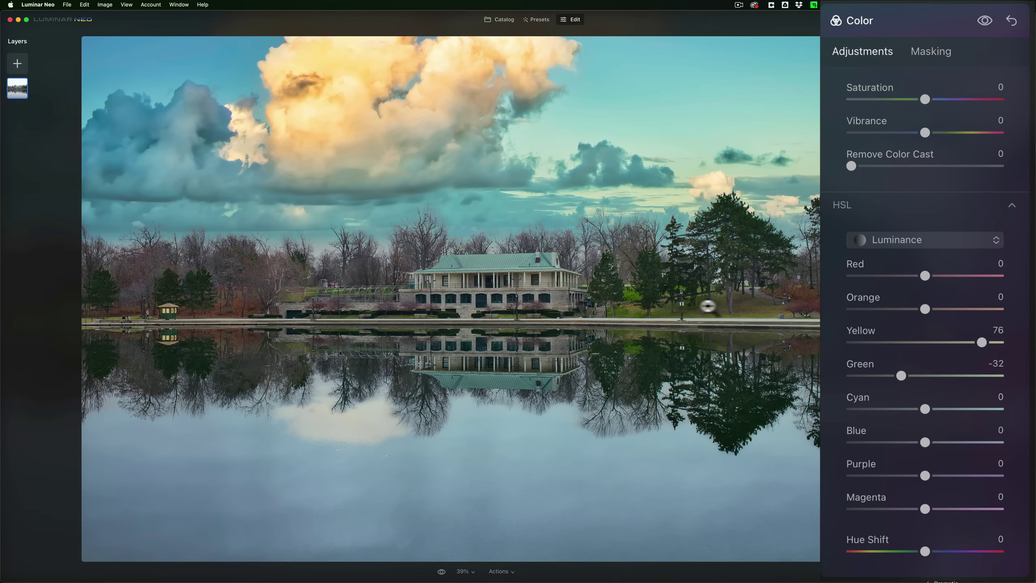
click(984, 19)
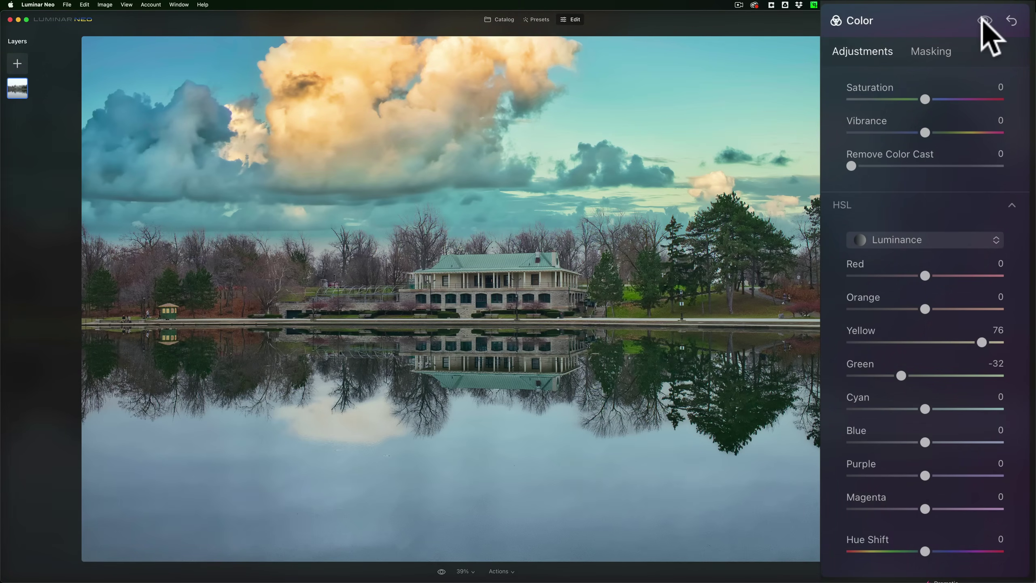
click(983, 19)
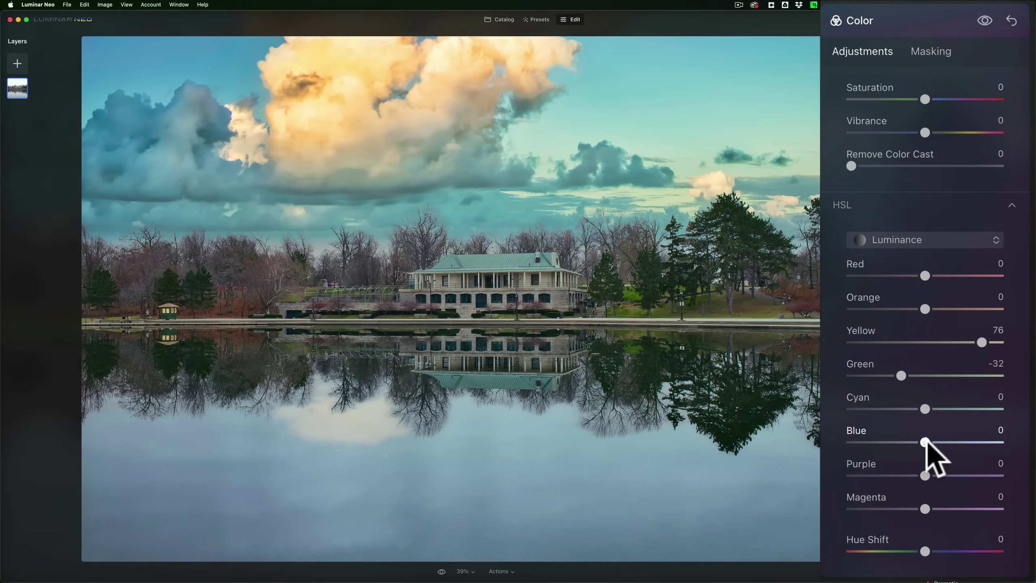
- Darken Blue luminance to -34, then set Saturation Orange 31, Yellow 20, Green 24, Blue 25
drag(925, 442, 898, 442)
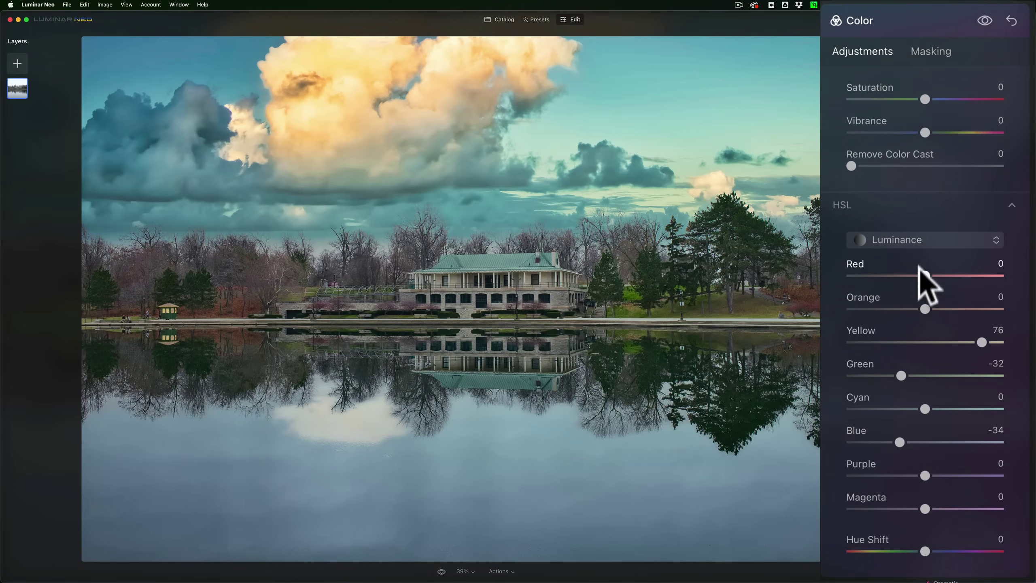
click(919, 240)
click(923, 279)
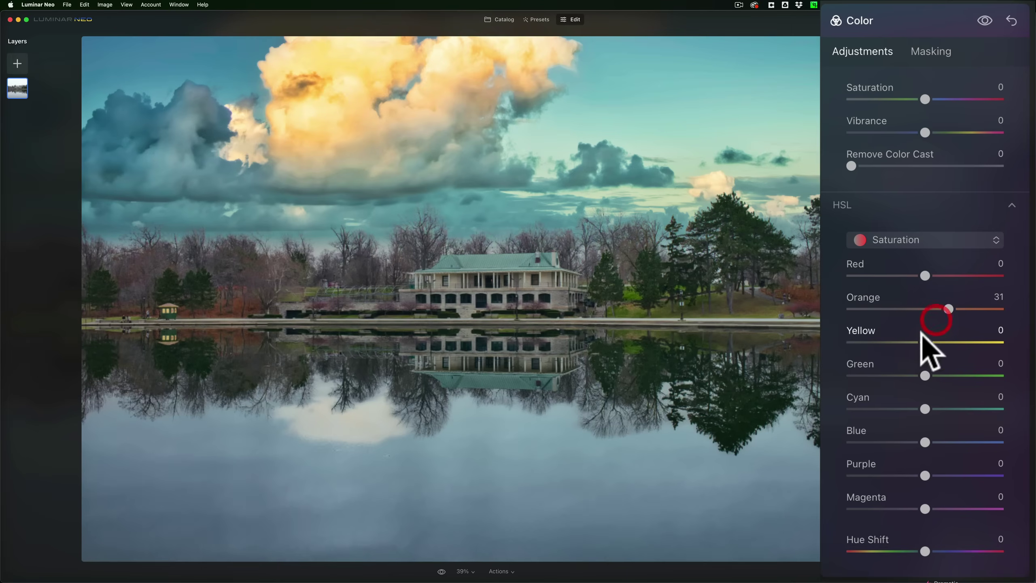
drag(925, 342, 950, 376)
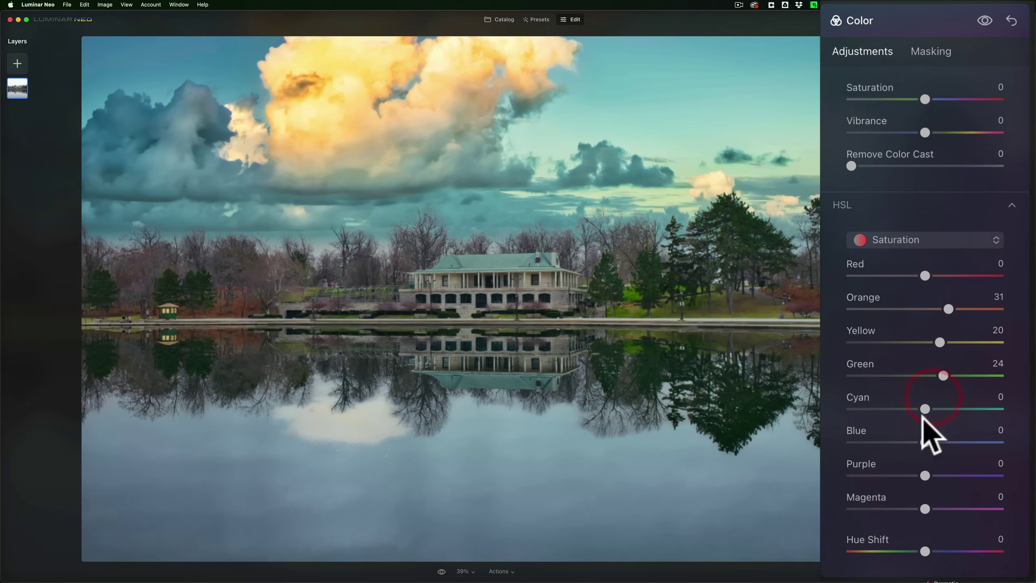
drag(924, 441, 943, 442)
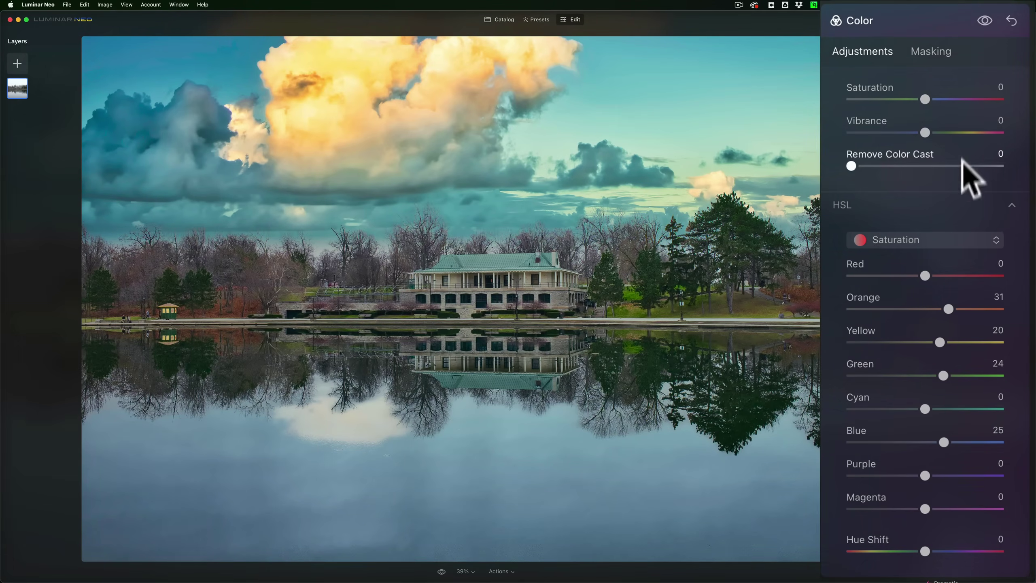
- Collapse the Color tool and inspect the pavilion at 100% before returning to full view
click(982, 208)
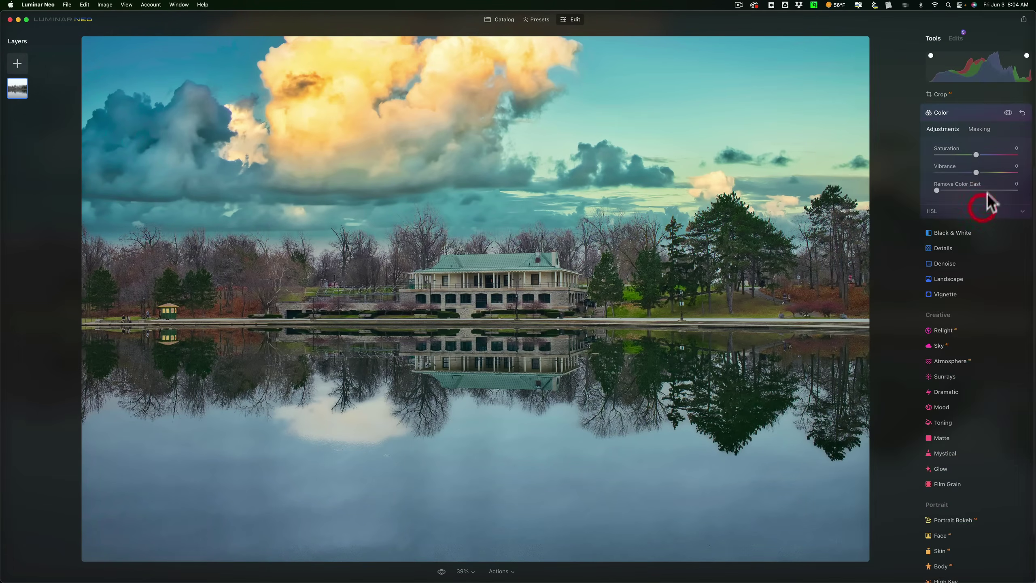
click(983, 108)
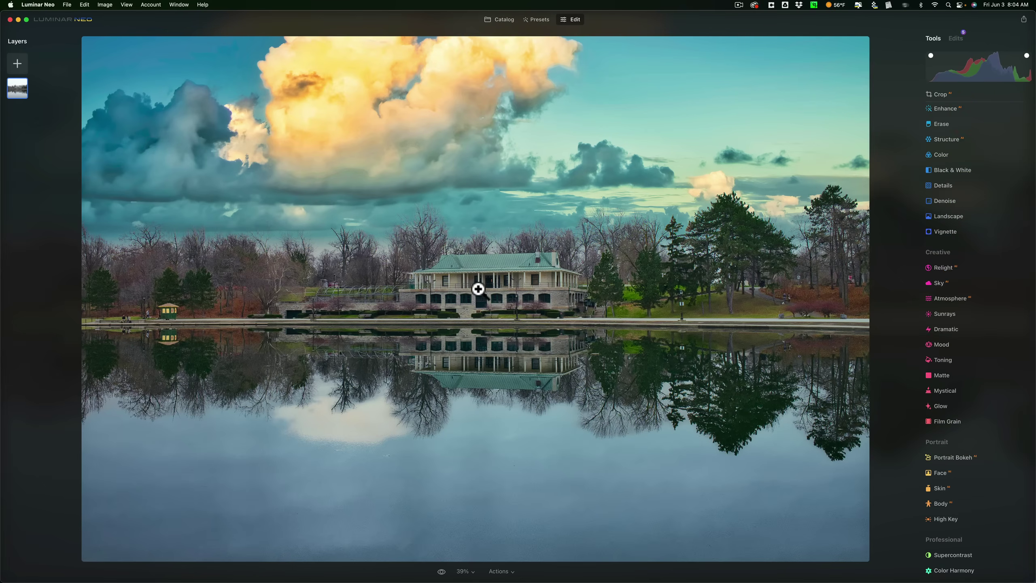
click(480, 291)
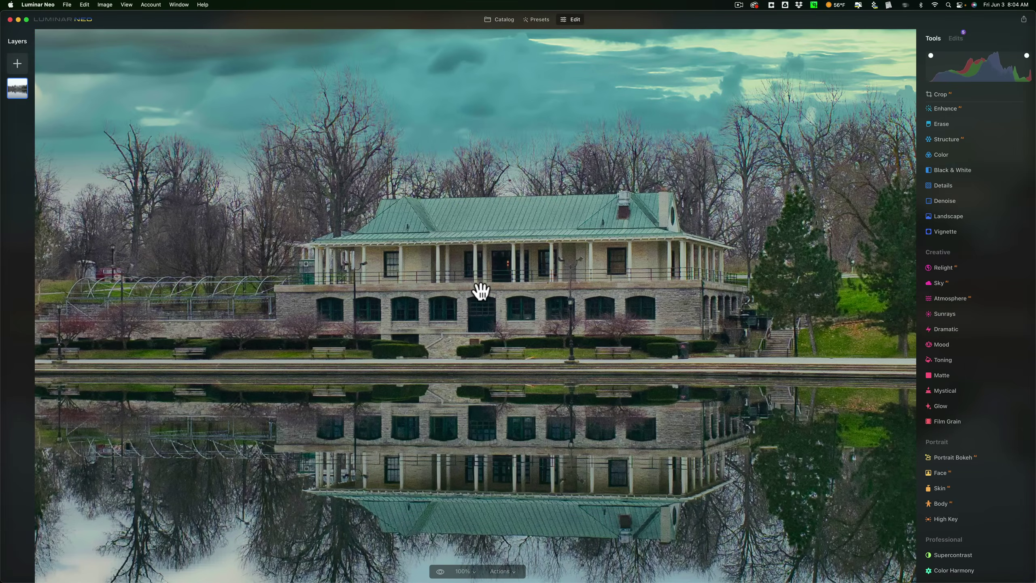
click(490, 290)
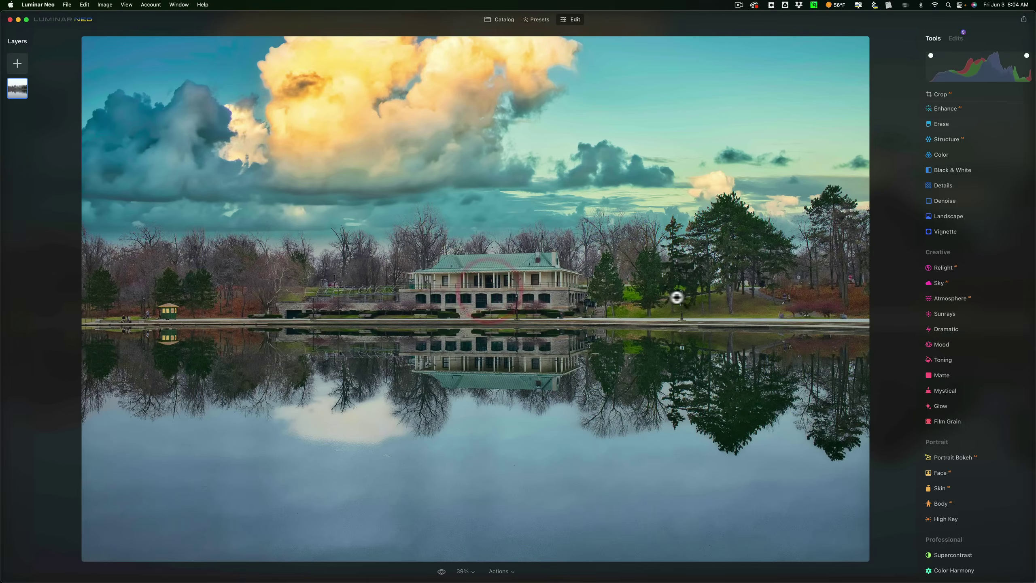
- In Details, set Sharpen 27, Large Details 7, Medium Details 1 and Small Details 13
click(953, 181)
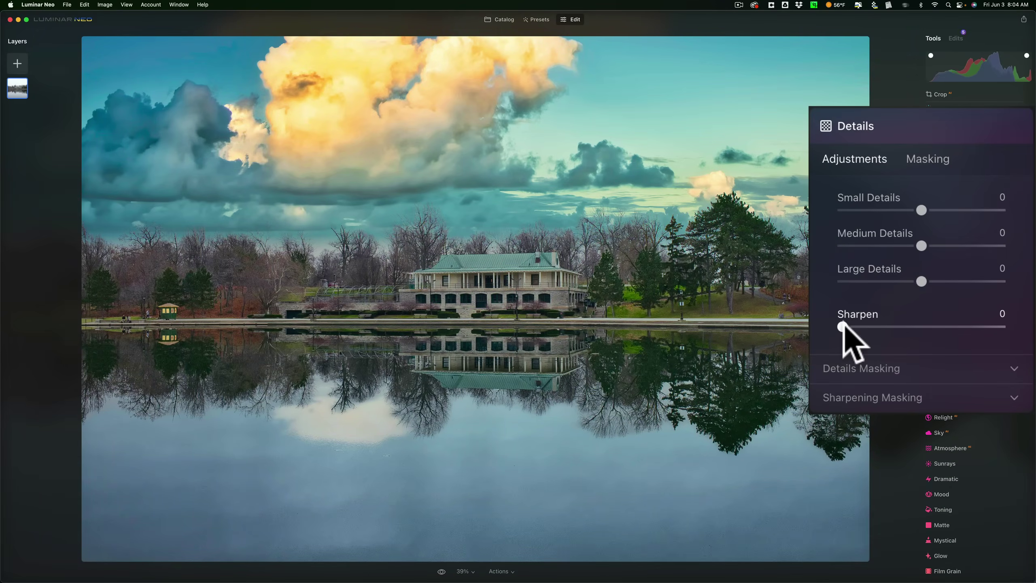
drag(842, 327, 886, 327)
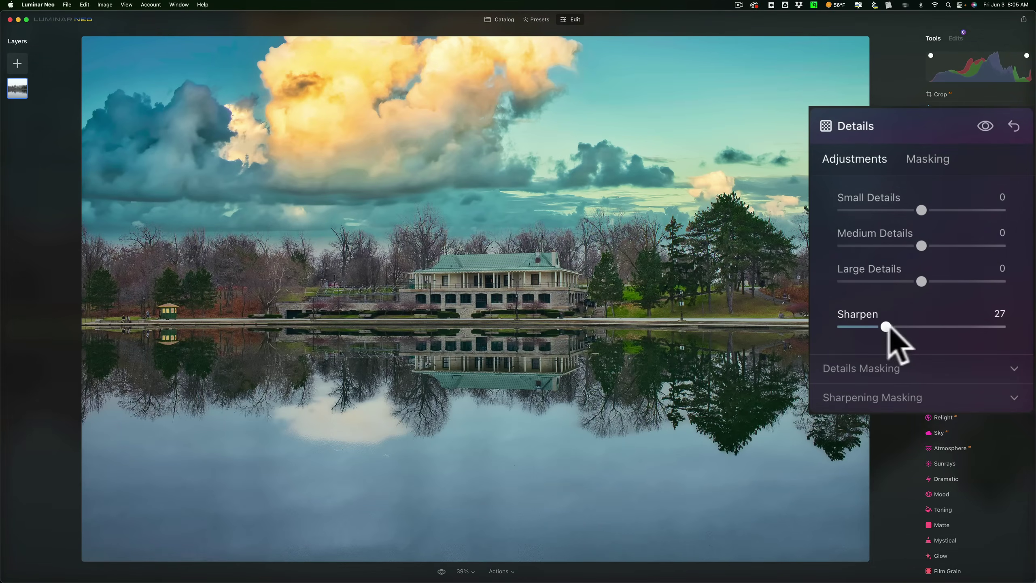
drag(922, 278, 923, 245)
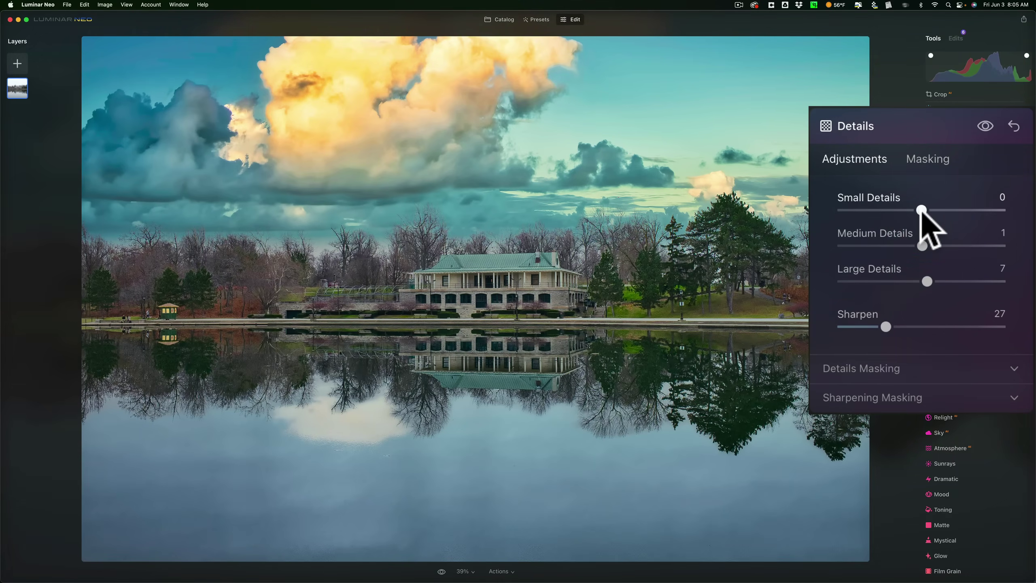
drag(922, 210, 932, 209)
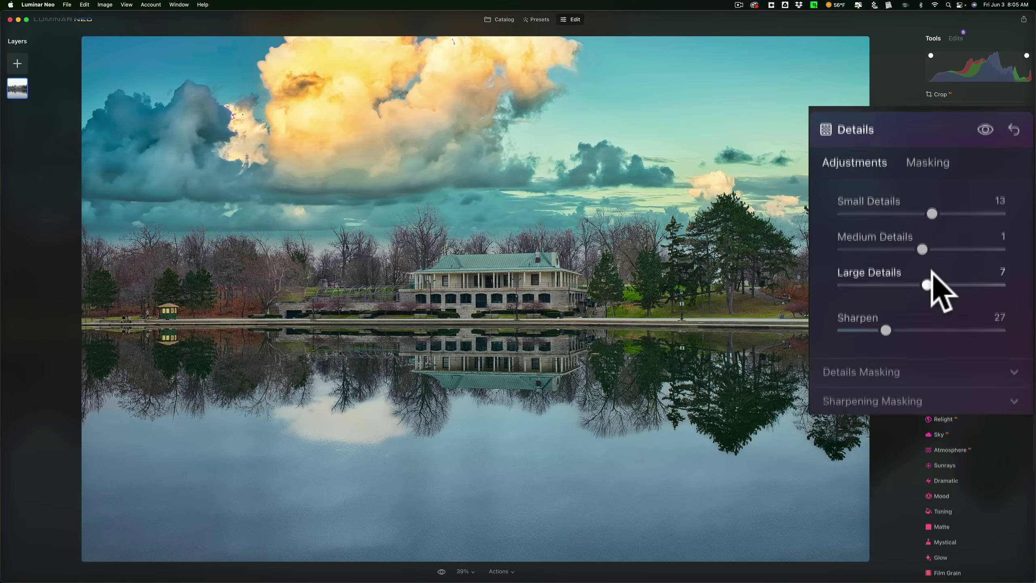
scroll(933, 286, down, 2)
scroll(893, 290, down, 3)
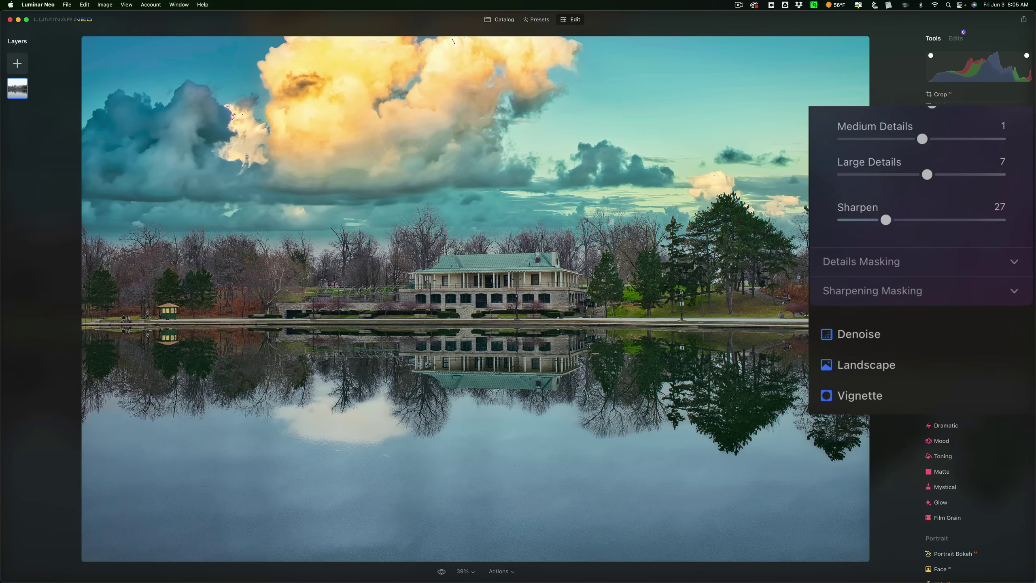
- Close Details and zoom in to check the sky, then return to full view
click(975, 140)
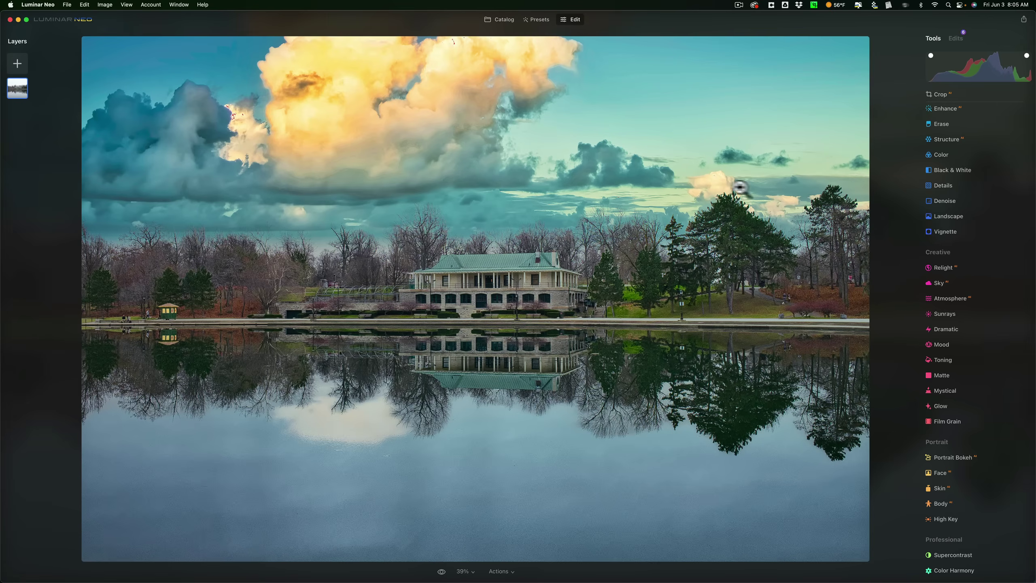
click(567, 157)
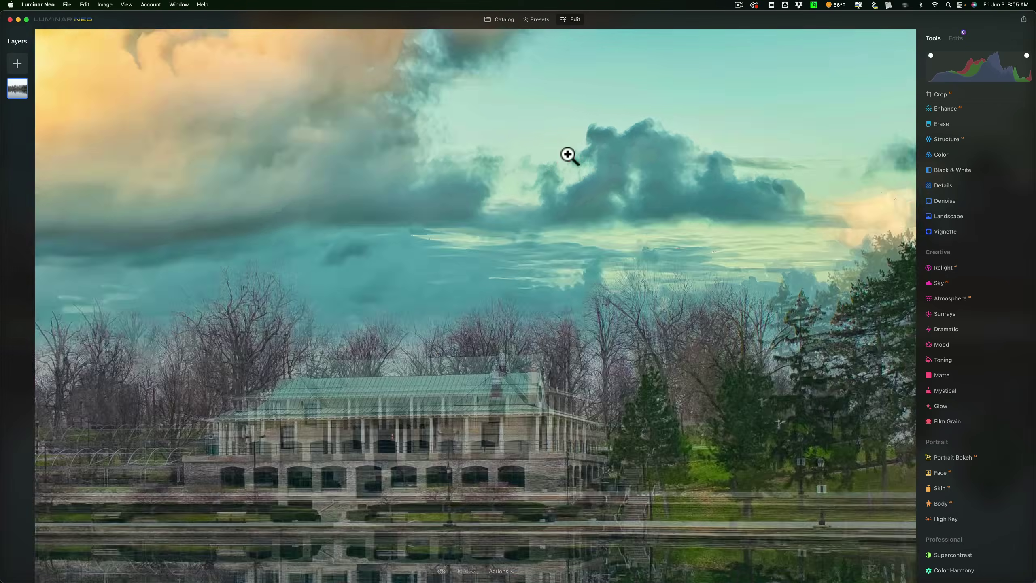
click(570, 156)
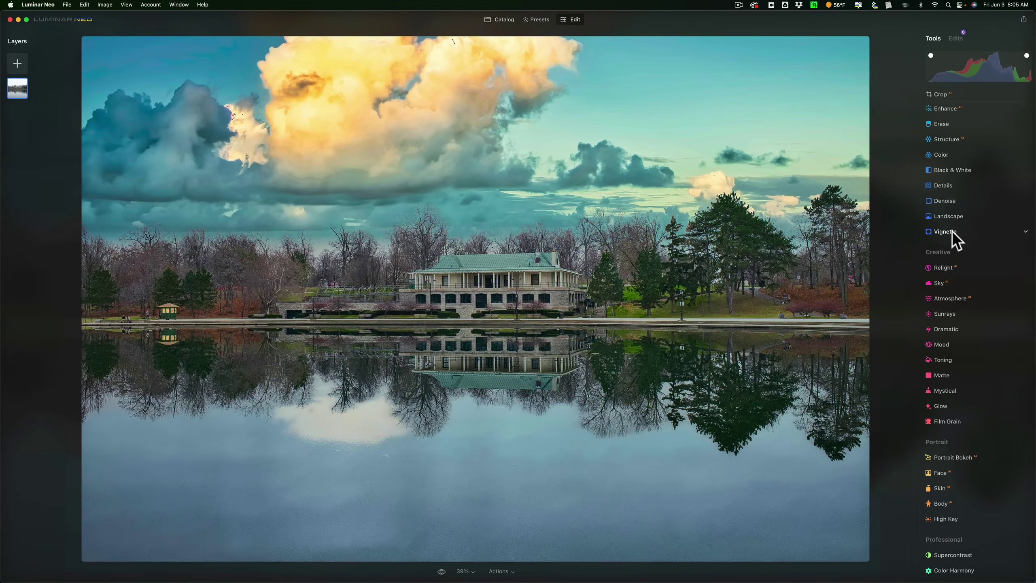
- Add a Vignette with Amount -13 and Size 50, starting Choose Subject
click(950, 232)
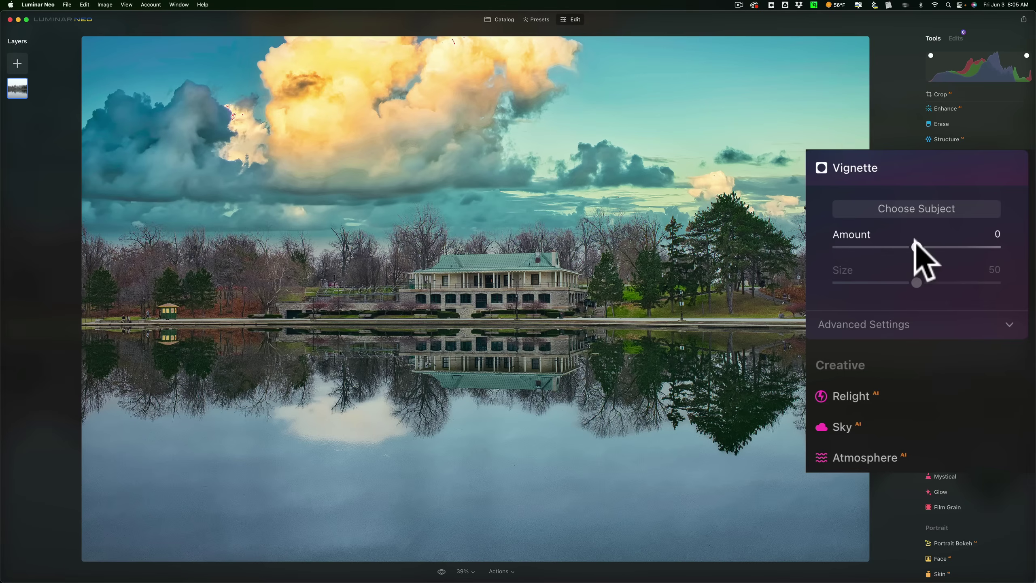
click(956, 320)
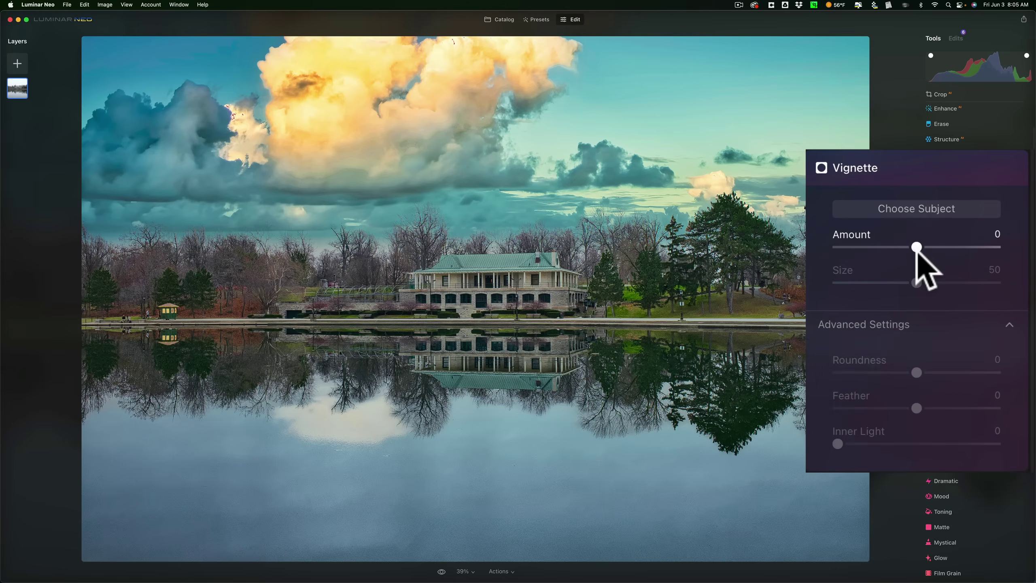
mouse_move(917, 247)
mouse_down()
mouse_move(886, 247)
mouse_move(915, 247)
mouse_move(905, 248)
mouse_up()
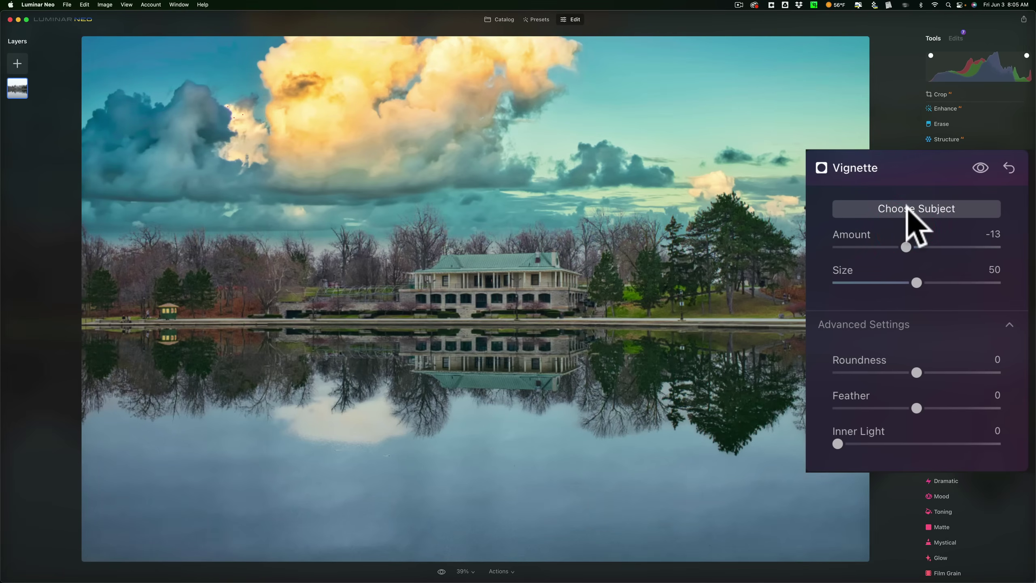
click(906, 207)
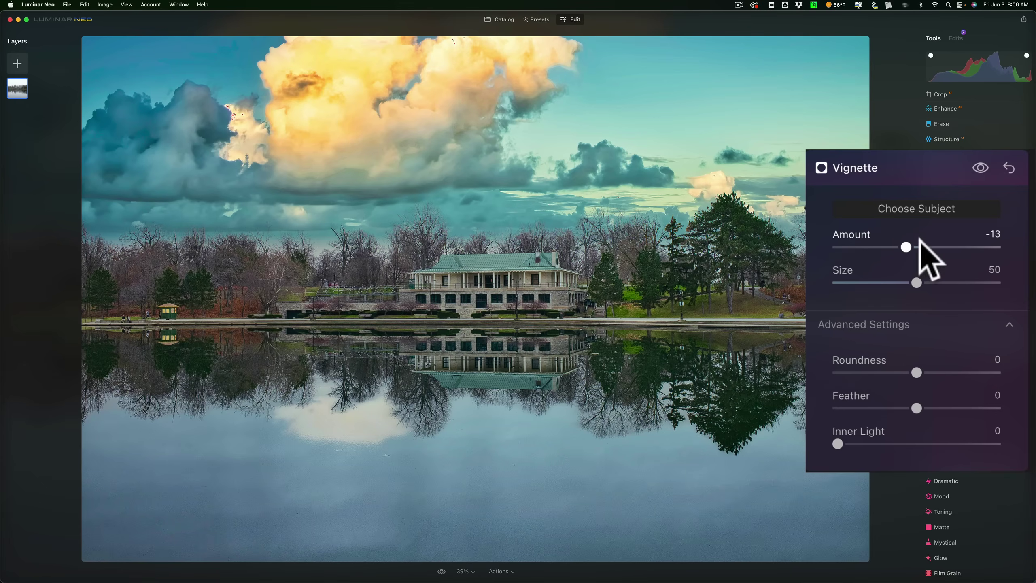
- Darken the vignette and set Roundness to -36, hiding the clipping warning
drag(906, 247, 892, 247)
drag(916, 373, 890, 372)
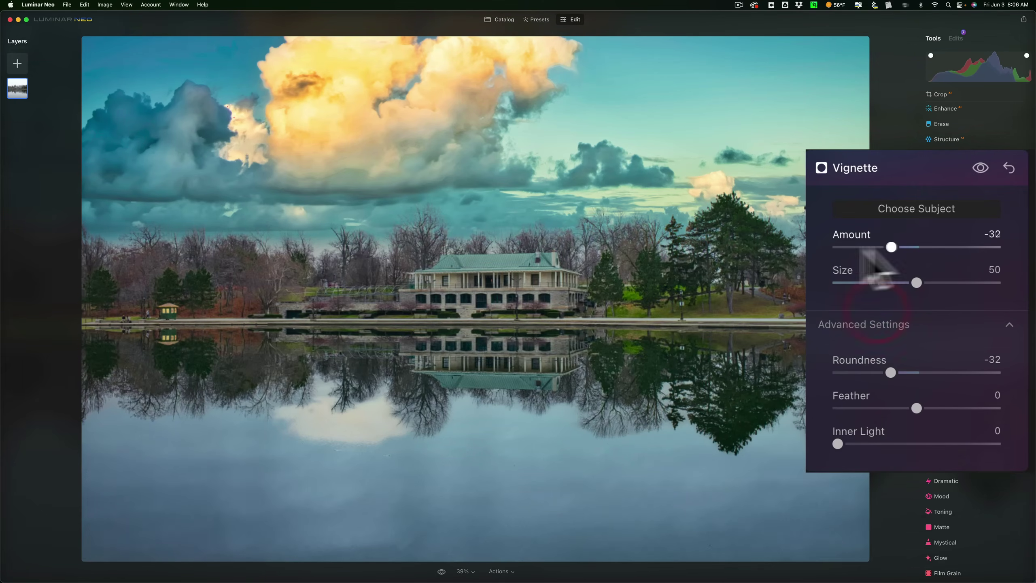
drag(840, 271, 833, 260)
mouse_move(890, 372)
mouse_down()
mouse_move(948, 388)
mouse_move(903, 370)
mouse_move(991, 370)
mouse_move(885, 369)
mouse_up()
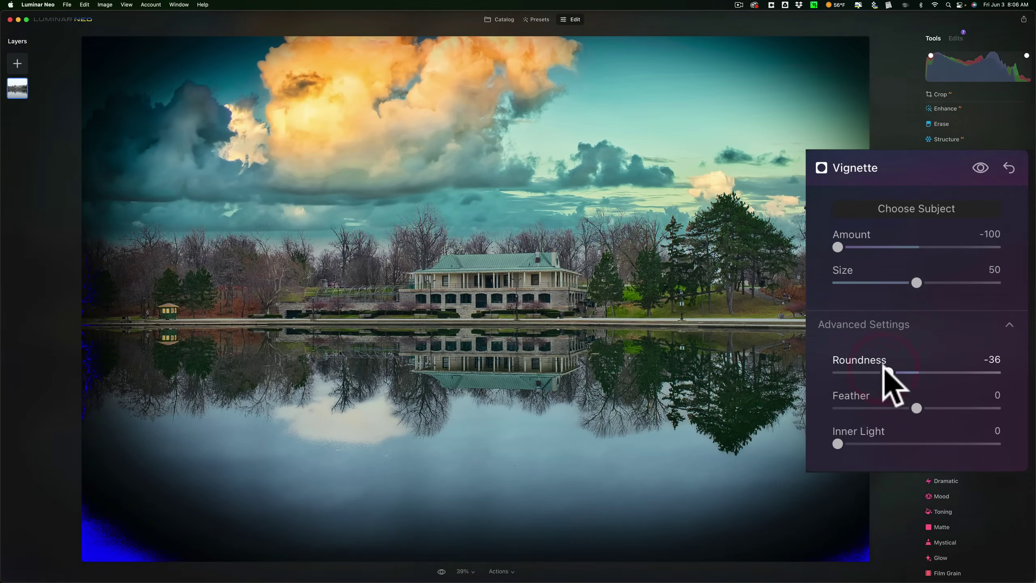
key(j)
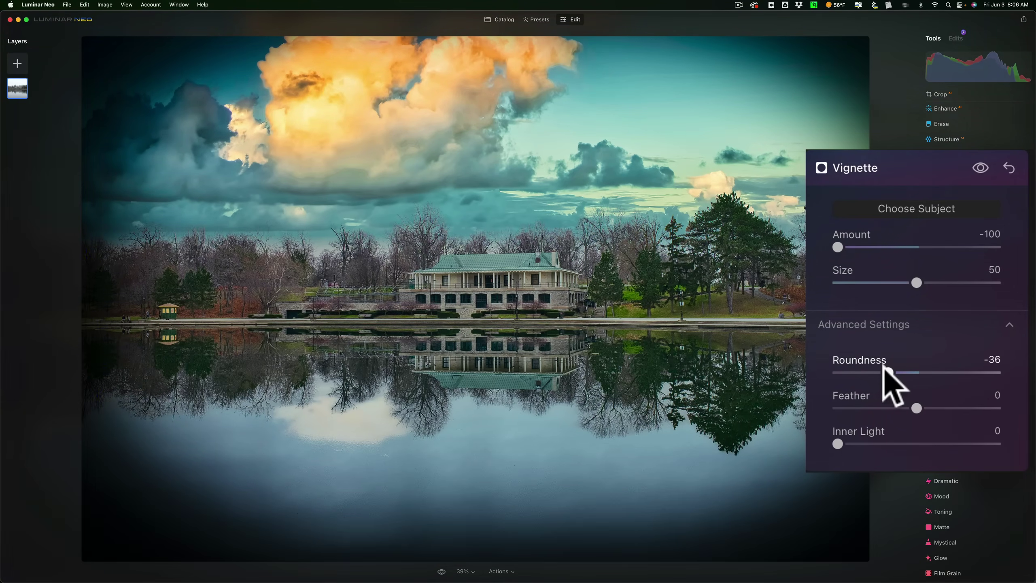
- Set vignette Feather 24 and Inner Light 41, then ease Amount to -60
drag(917, 407, 943, 424)
drag(838, 443, 914, 446)
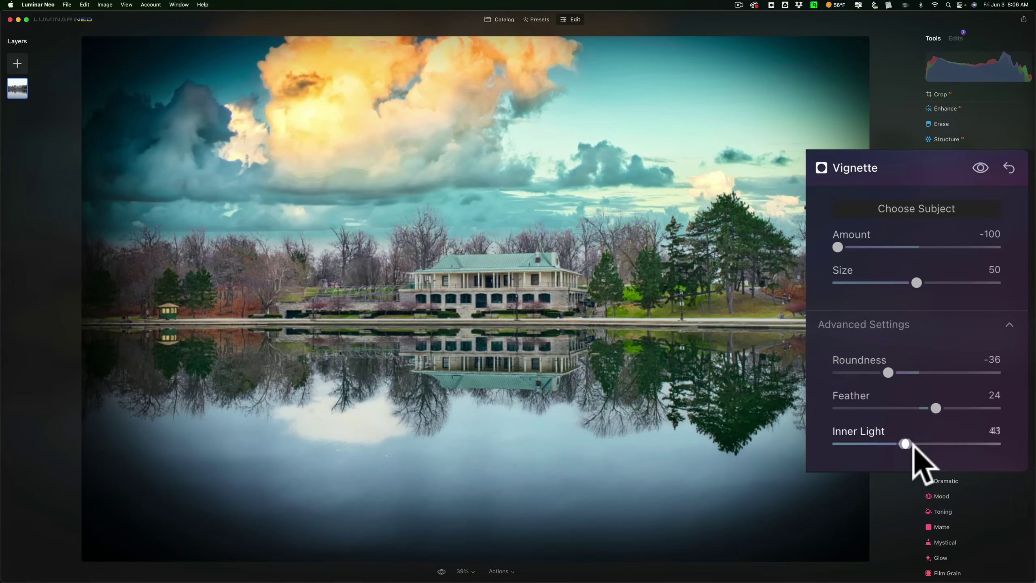
click(836, 247)
drag(837, 247, 868, 247)
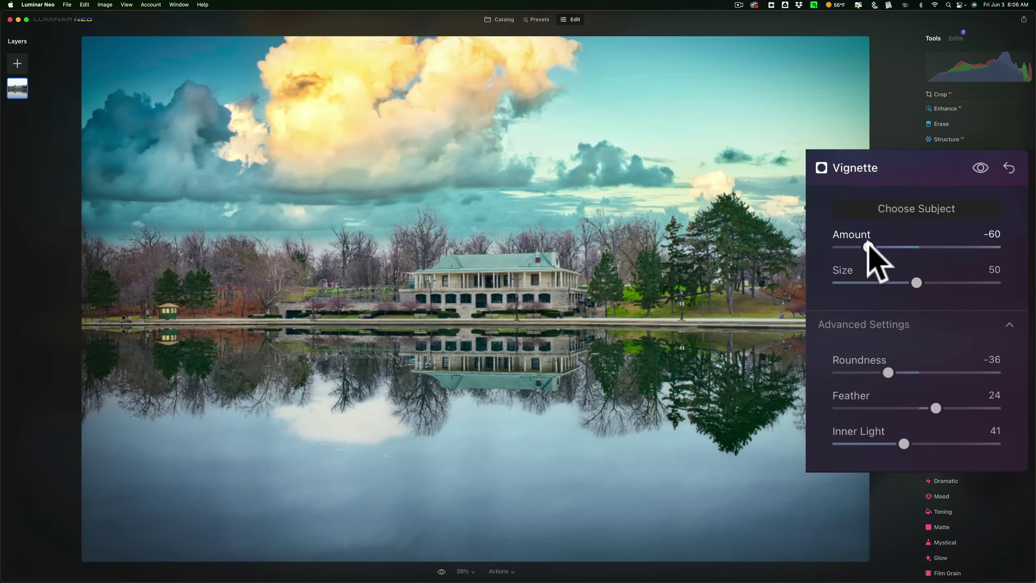
click(867, 246)
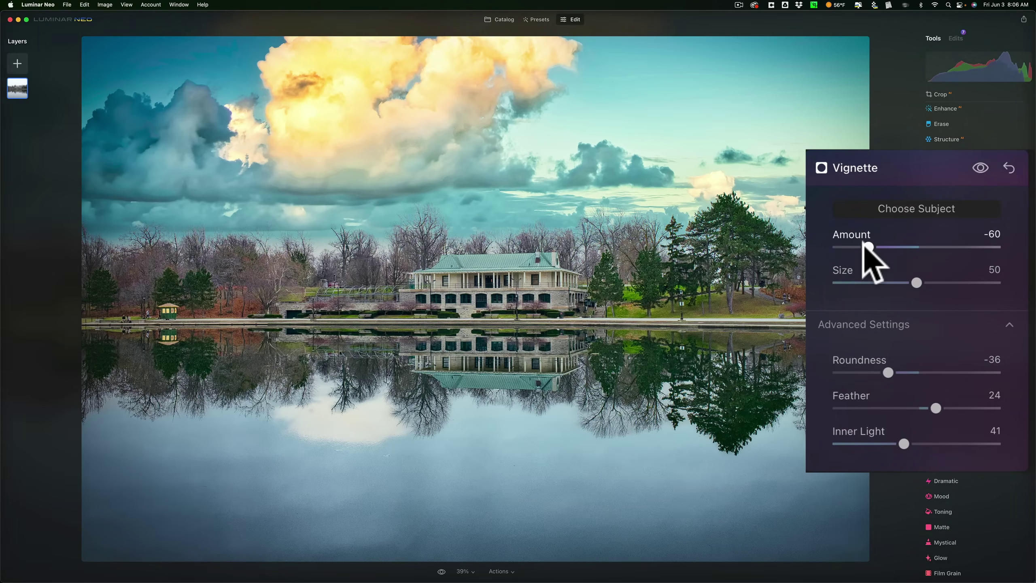
- Collapse Vignette and flip between the original and edited photo twice
click(920, 170)
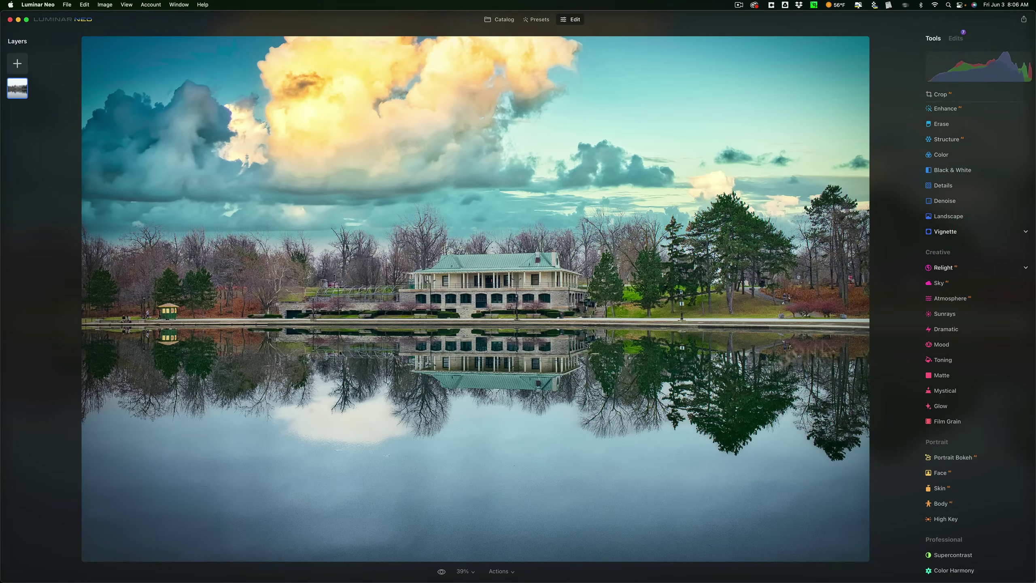
click(442, 571)
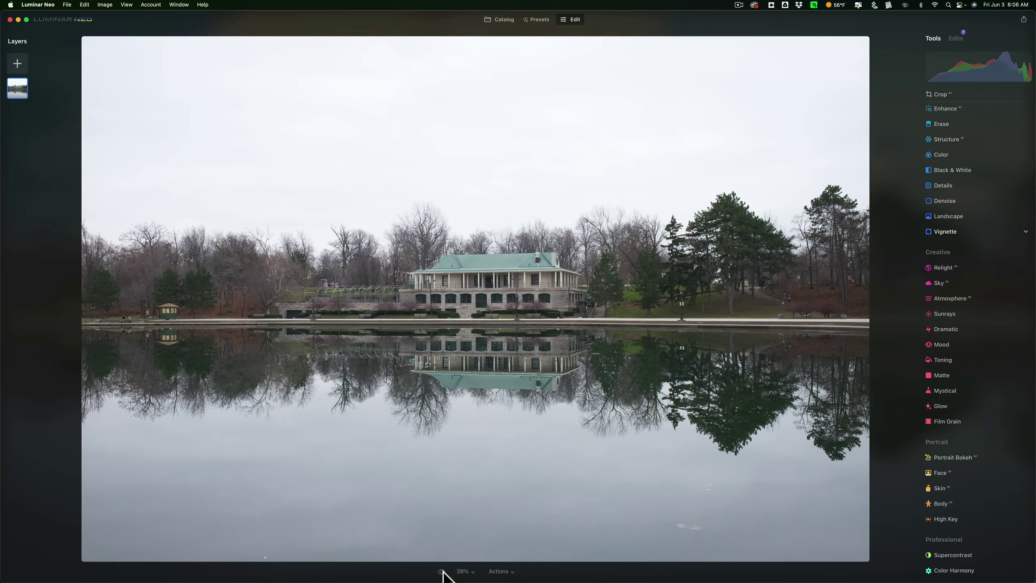
click(443, 571)
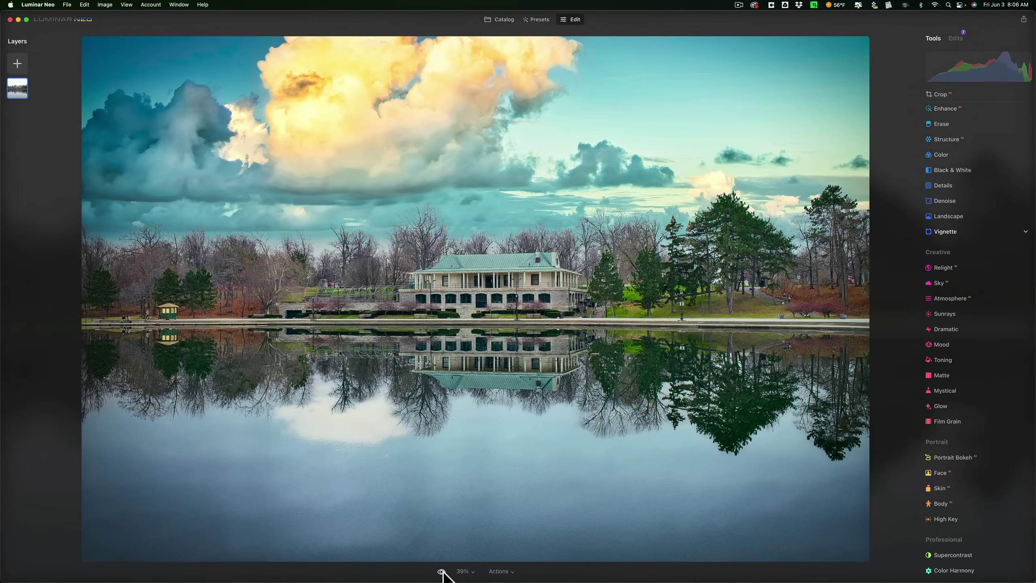
click(442, 572)
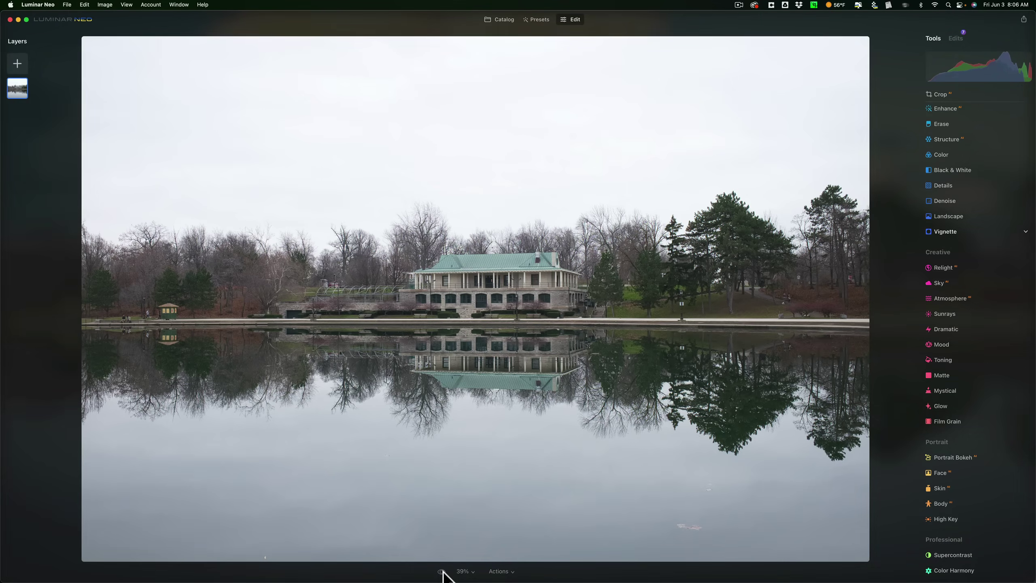
click(442, 571)
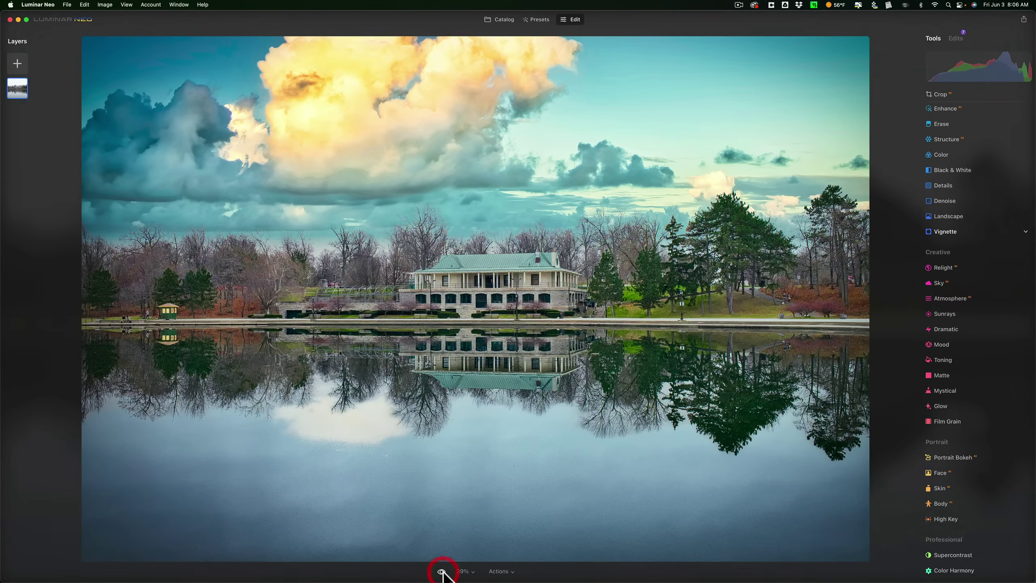